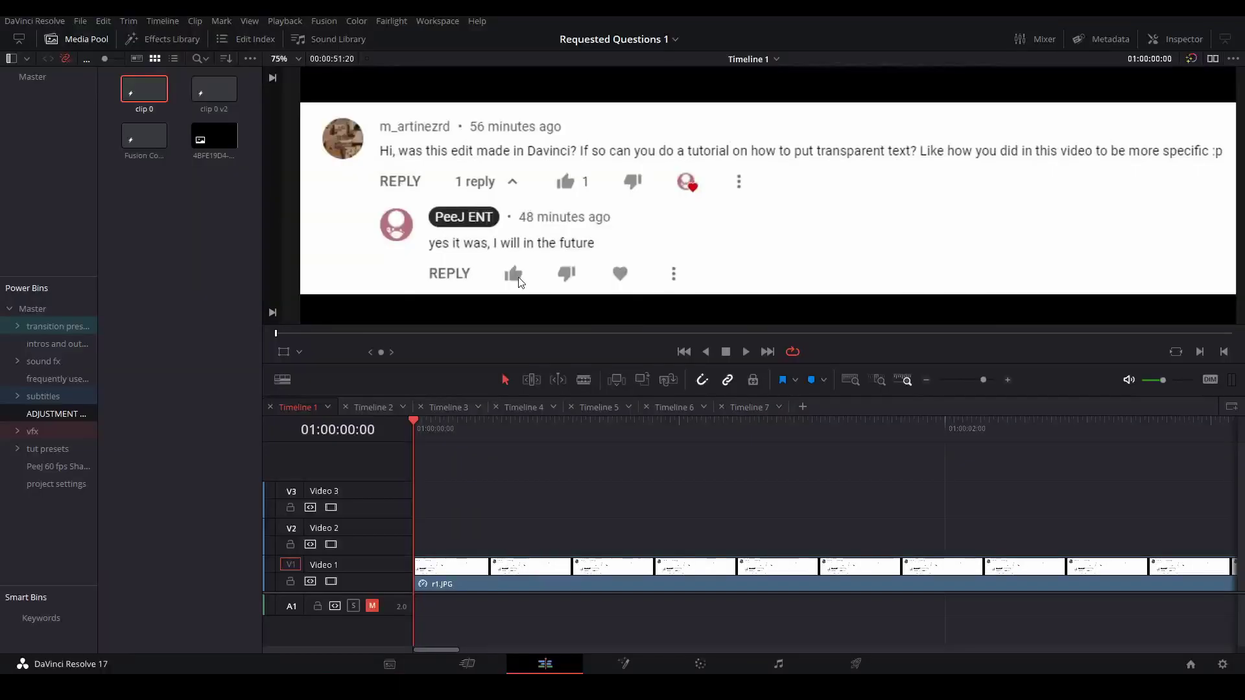
Place the clip 0 adjustment clip on Video 2 above the last anime clip in Timeline 1.
click(518, 282)
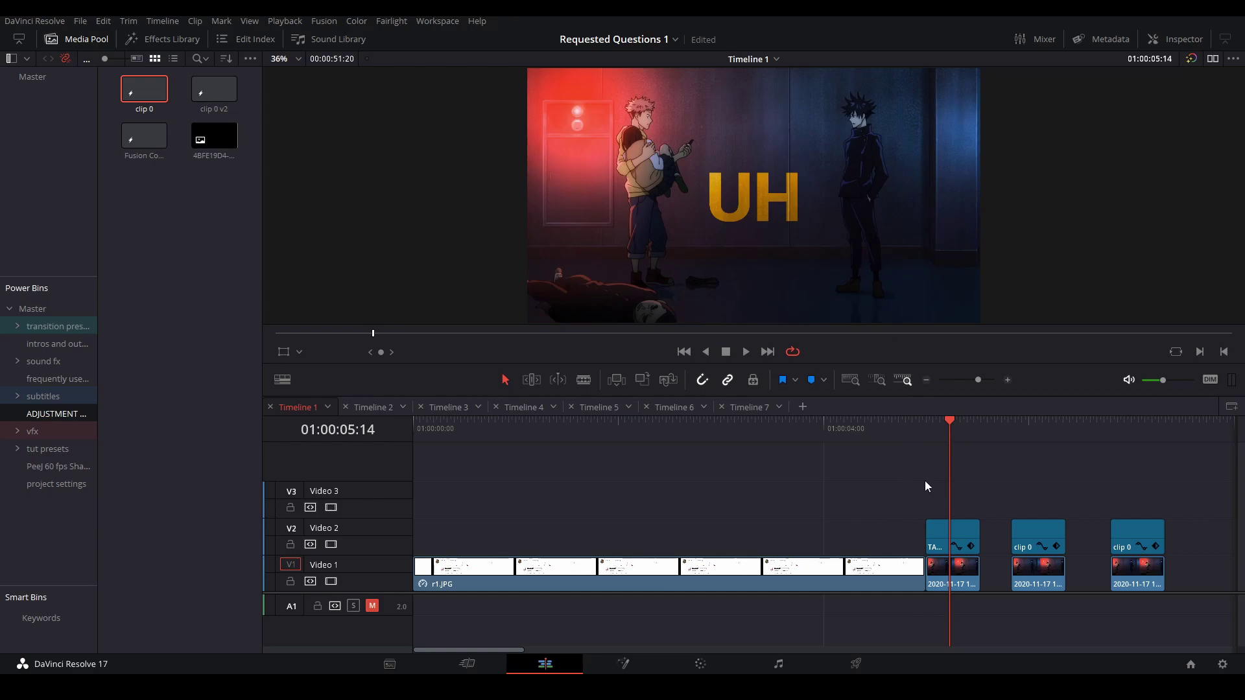
click(1124, 434)
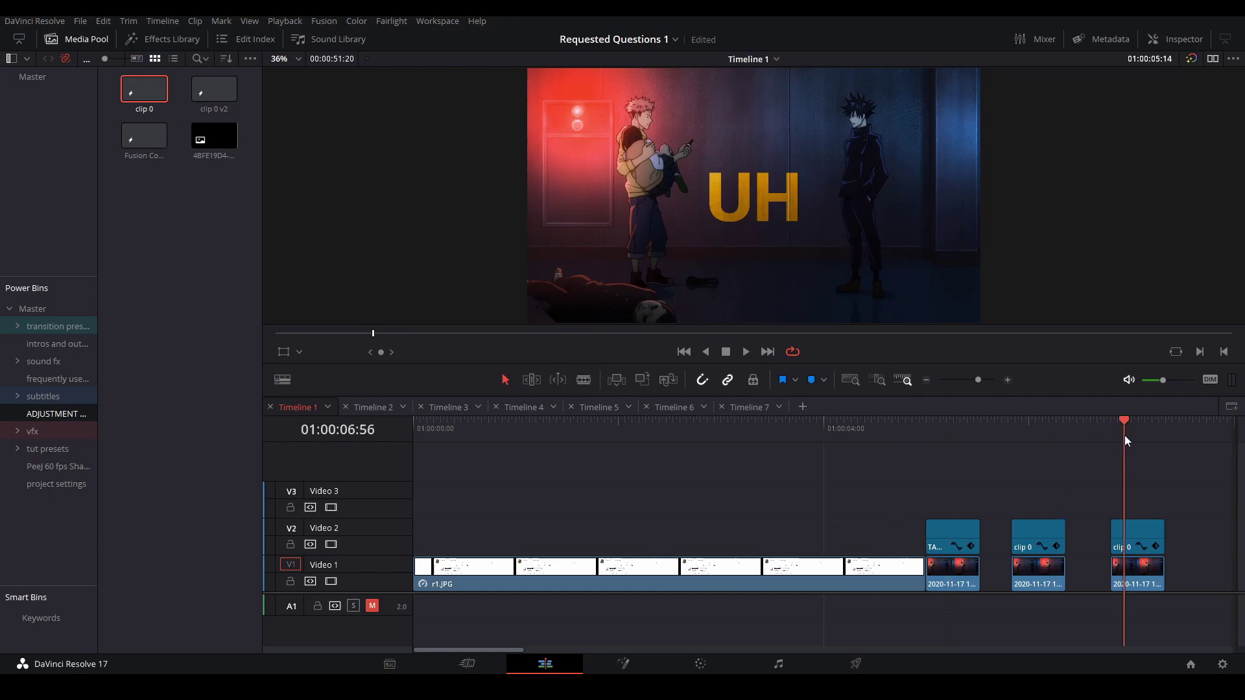
drag(144, 88, 1108, 534)
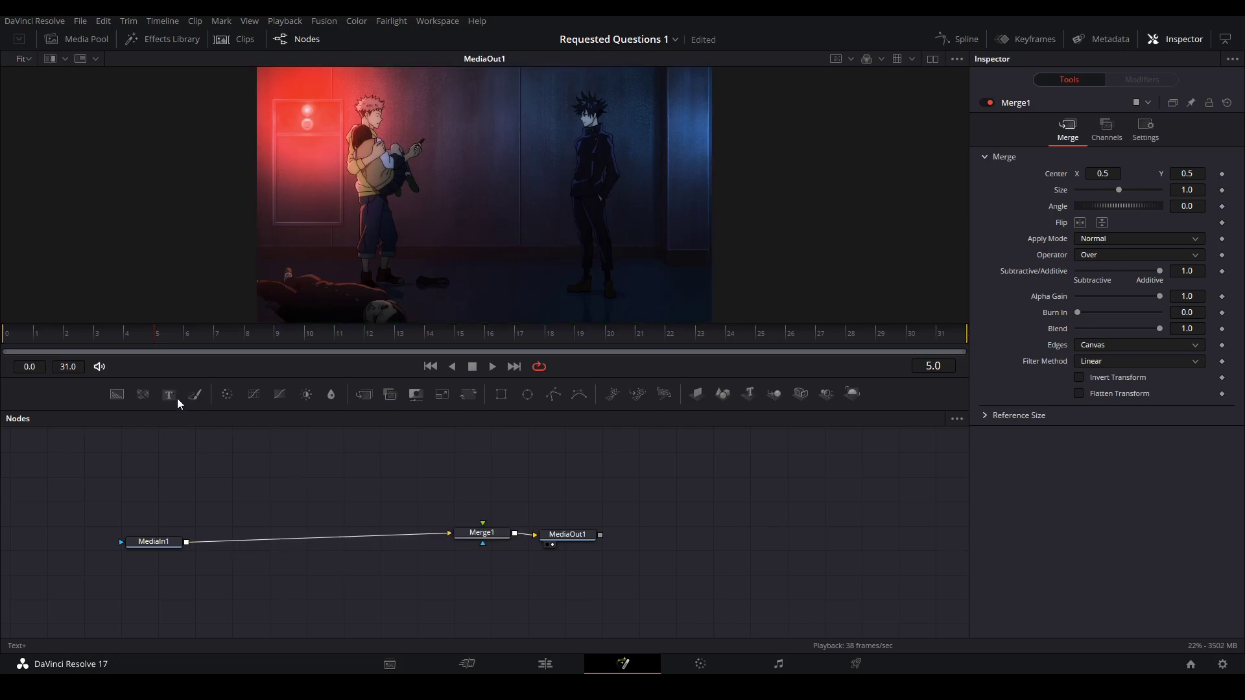
Add a Text+ node to the Fusion composition and enter "ERER" as its text.
click(168, 394)
text(ERER)
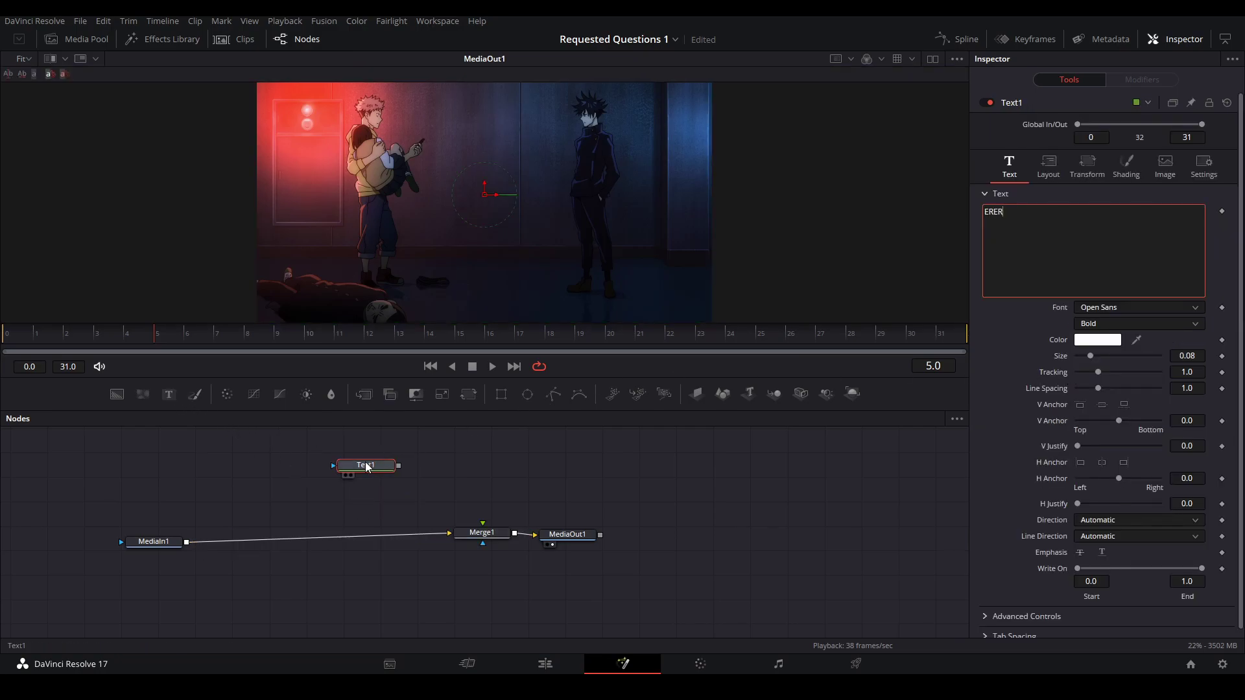
click(326, 468)
Add a Matte Control node with Text1 as its garbage matte and connect it between MediaIn1 and Merge1's foreground.
key(shift+space)
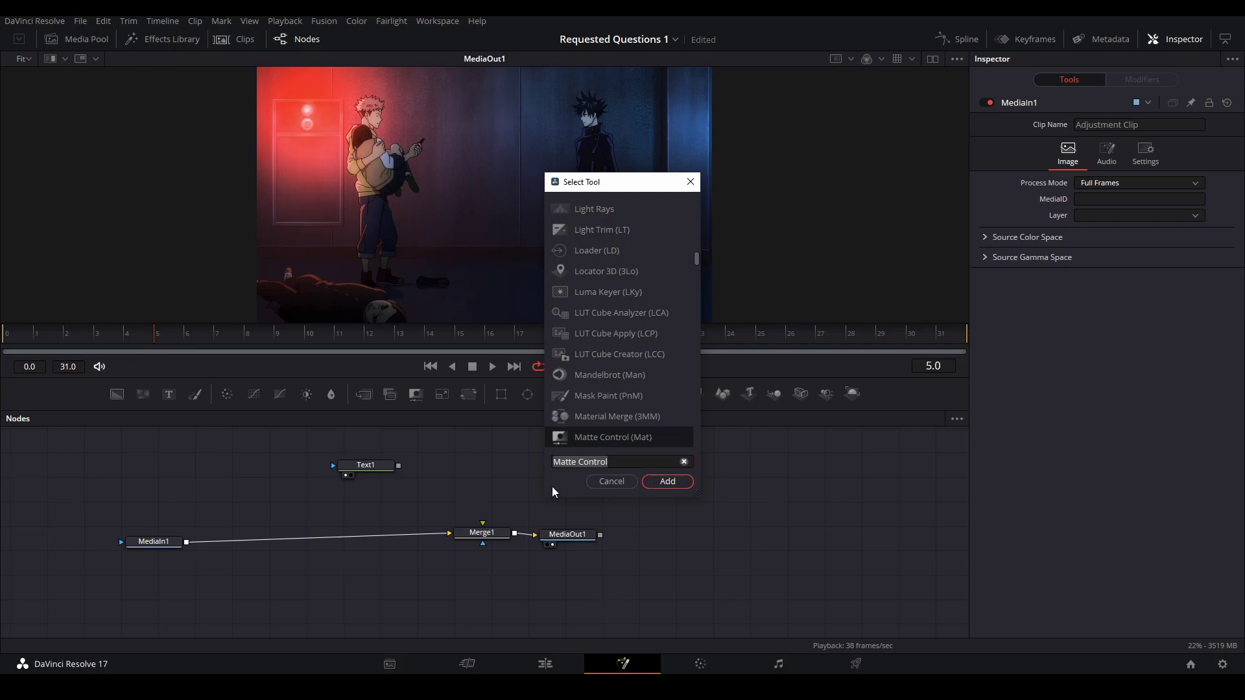
click(657, 482)
click(303, 499)
drag(402, 473, 317, 505)
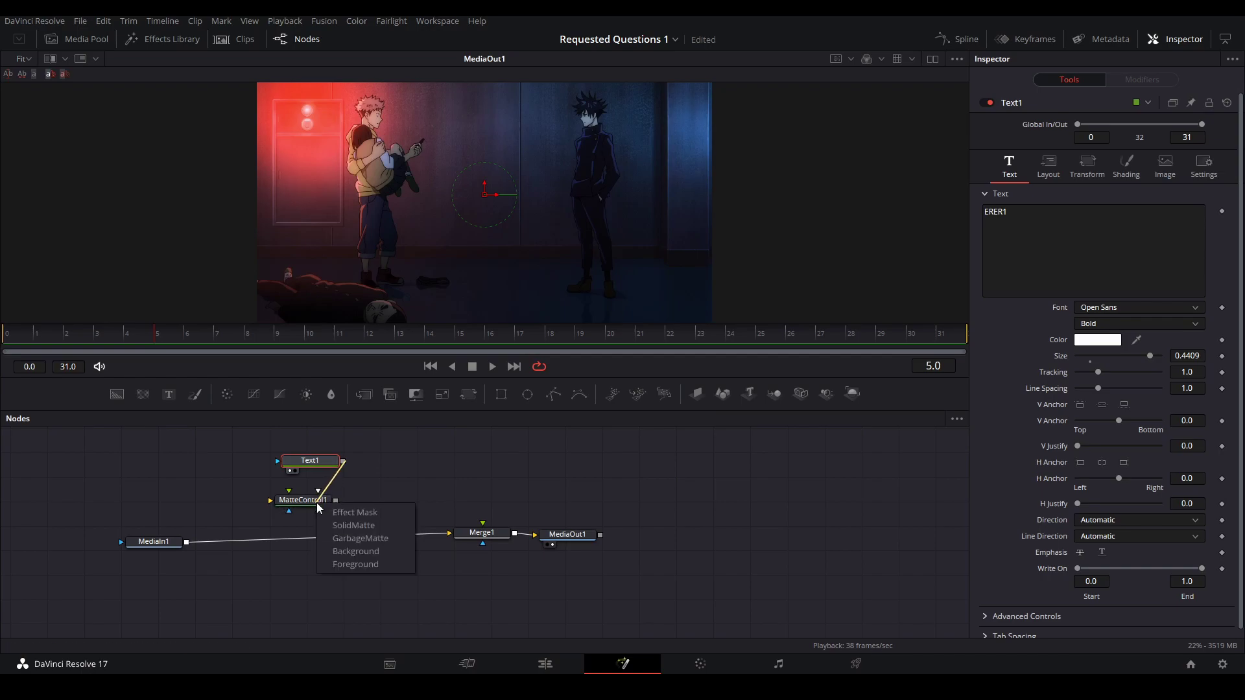
click(361, 542)
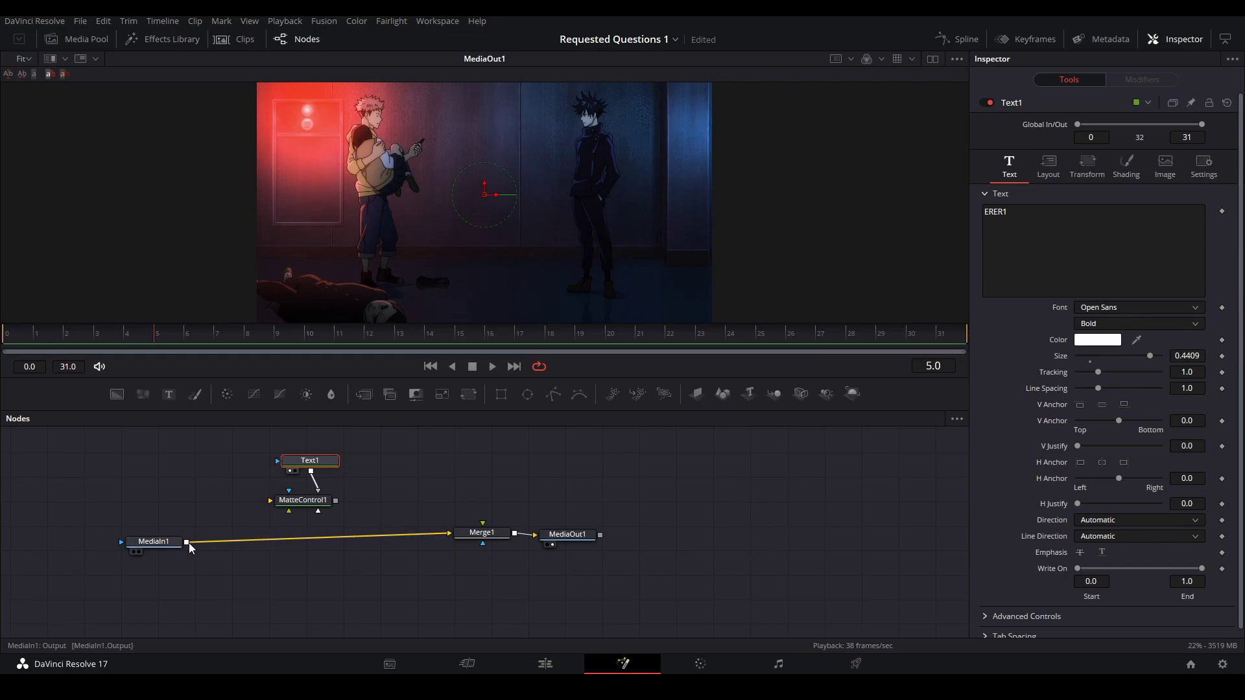
drag(186, 542, 453, 533)
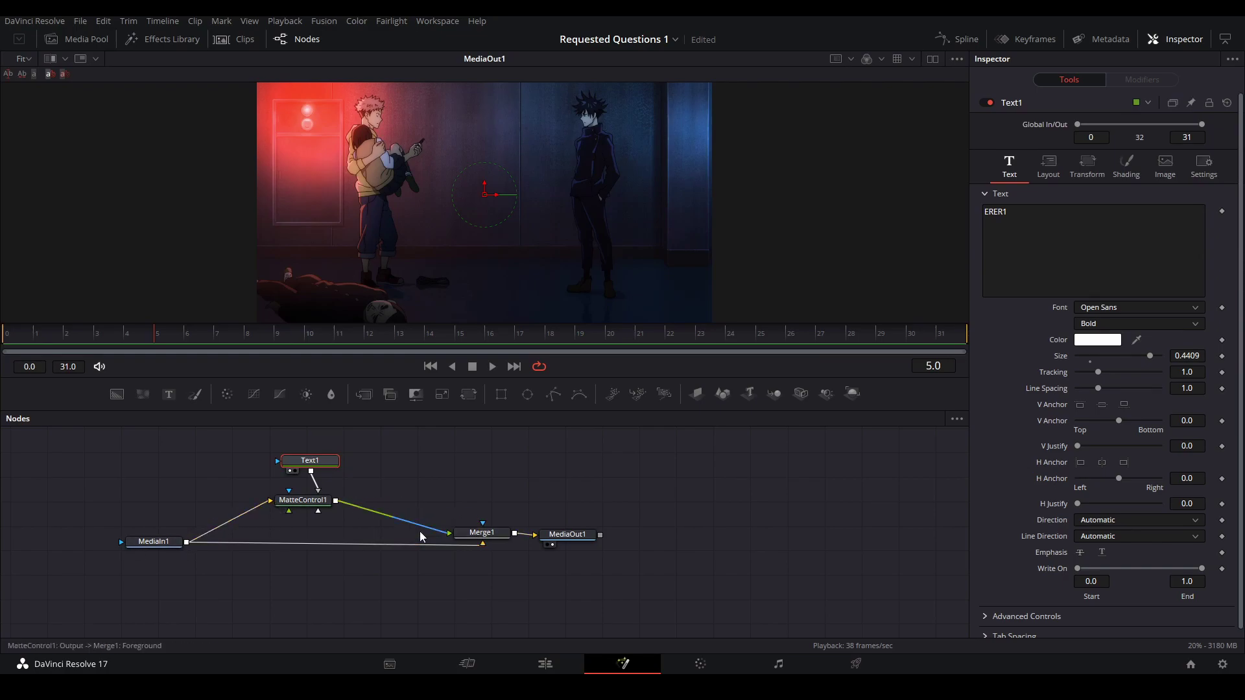
Insert a Brightness Contrast node between MediaIn1 and Merge1 and raise its gain to 2.71.
click(150, 541)
drag(307, 394, 317, 543)
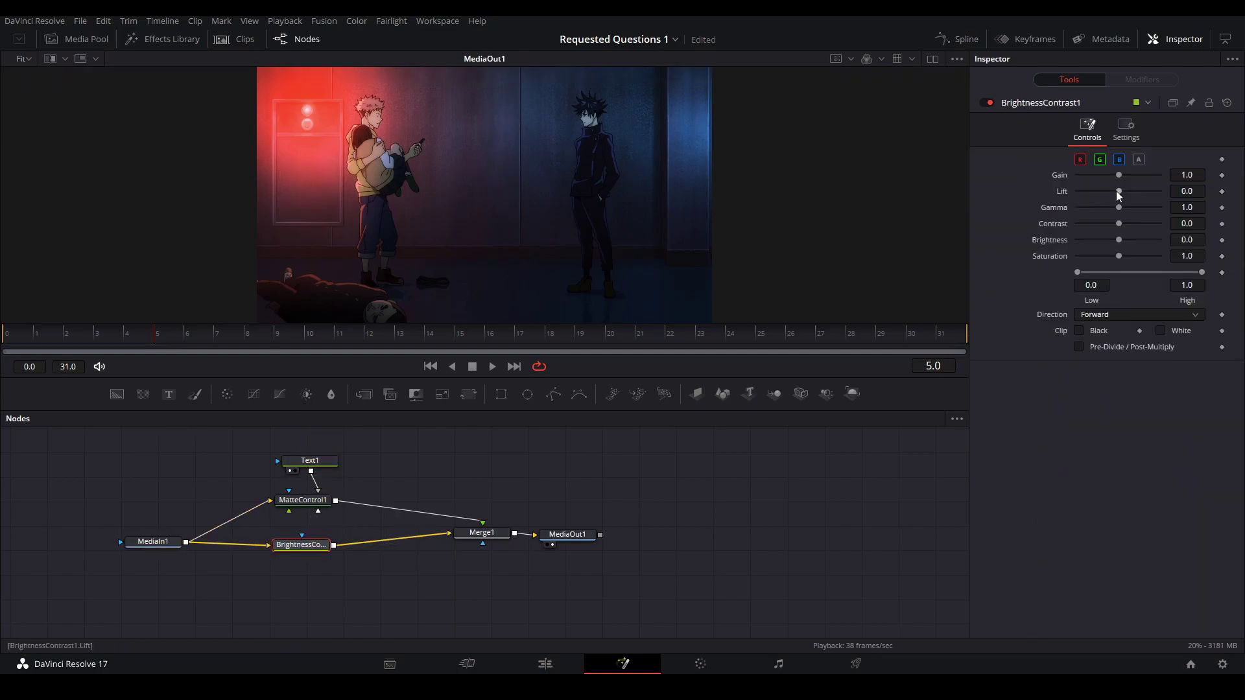
drag(1120, 176, 1128, 178)
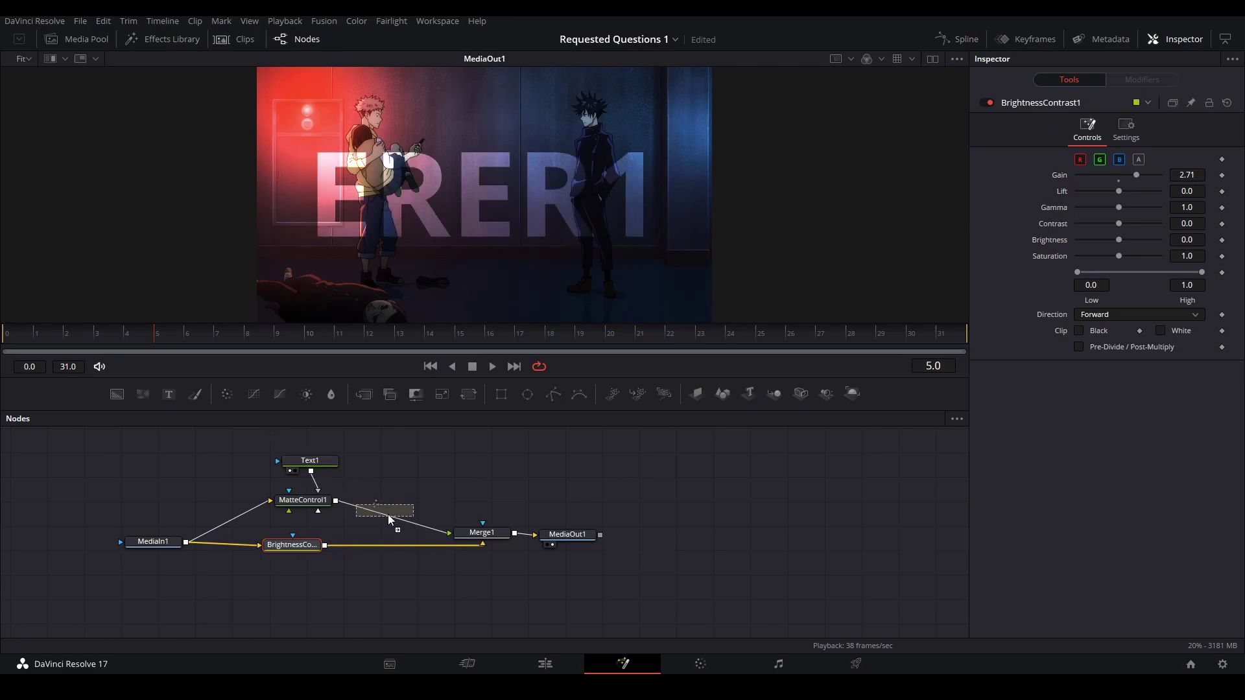
Insert a Color Corrector between the Brightness Contrast node and Merge1 and shift its tint on the color wheel.
drag(389, 518, 385, 545)
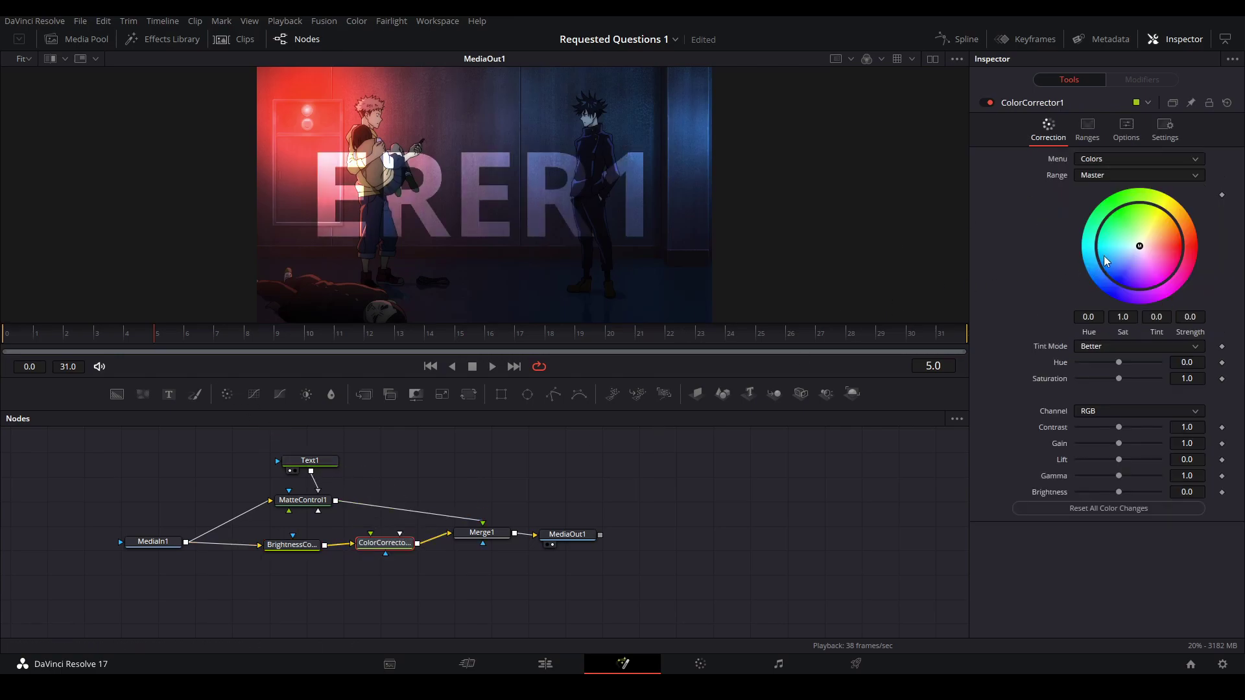
drag(1158, 241, 1057, 232)
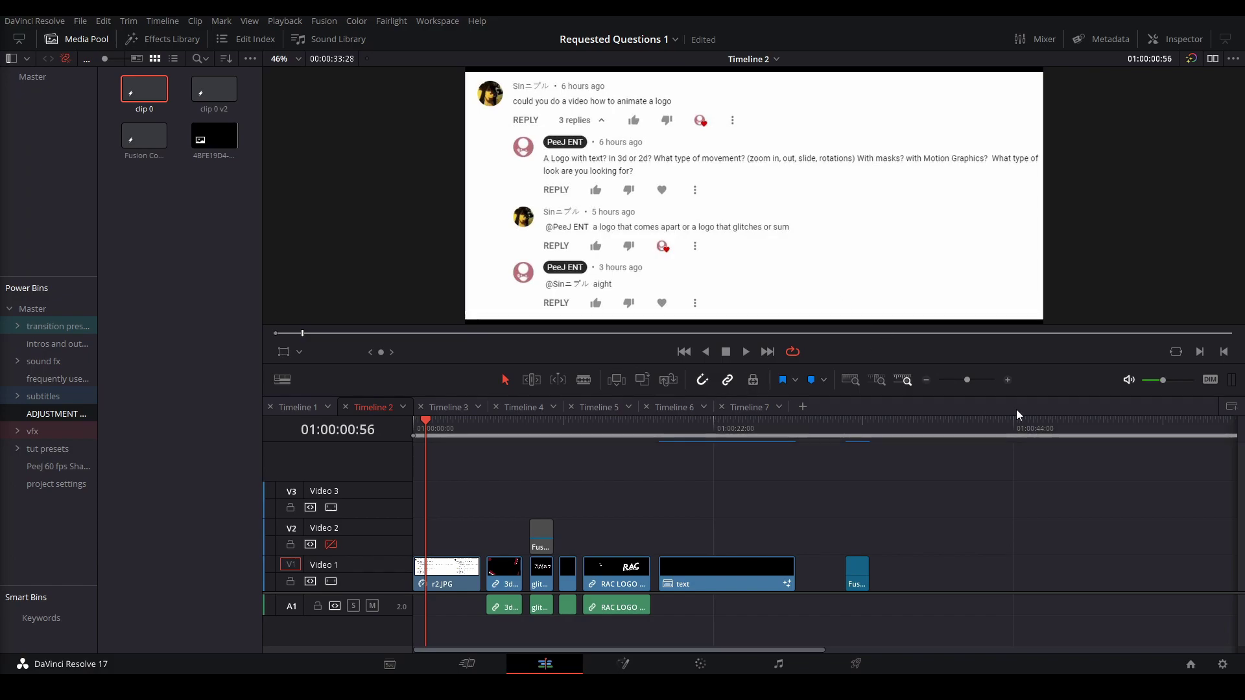
Play the 3D and glitch logo animation examples in Timeline 2.
click(487, 430)
key(space)
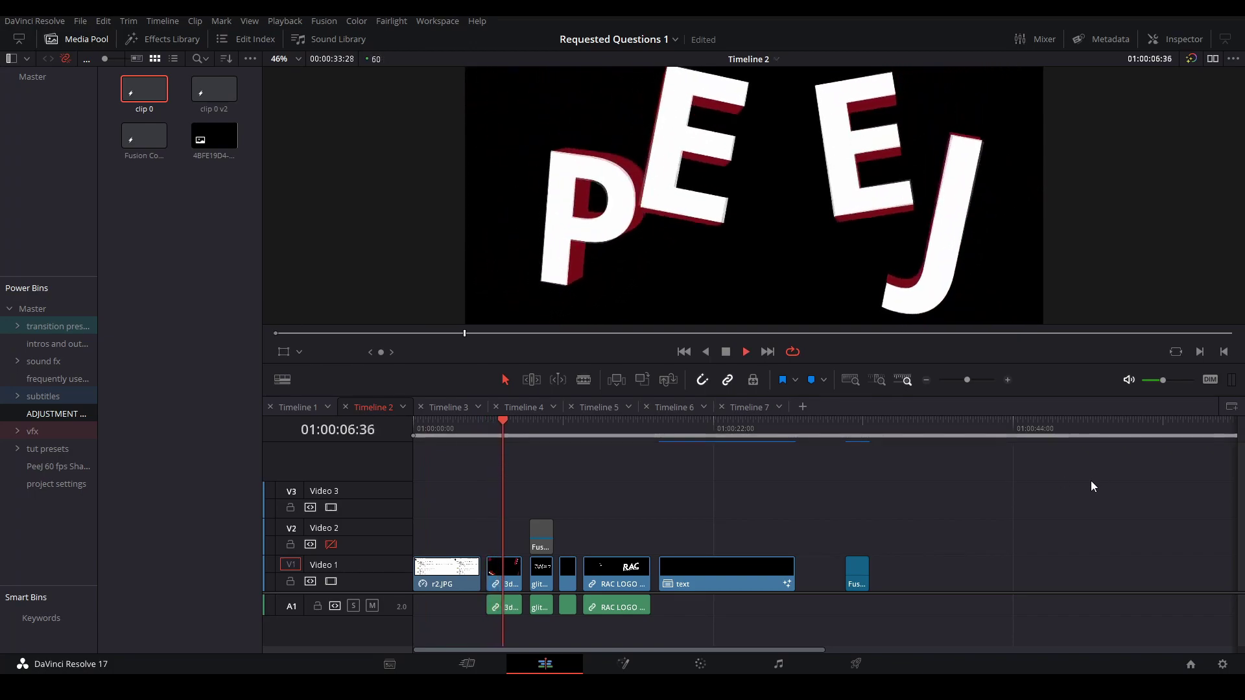
scroll(907, 240, down, 2)
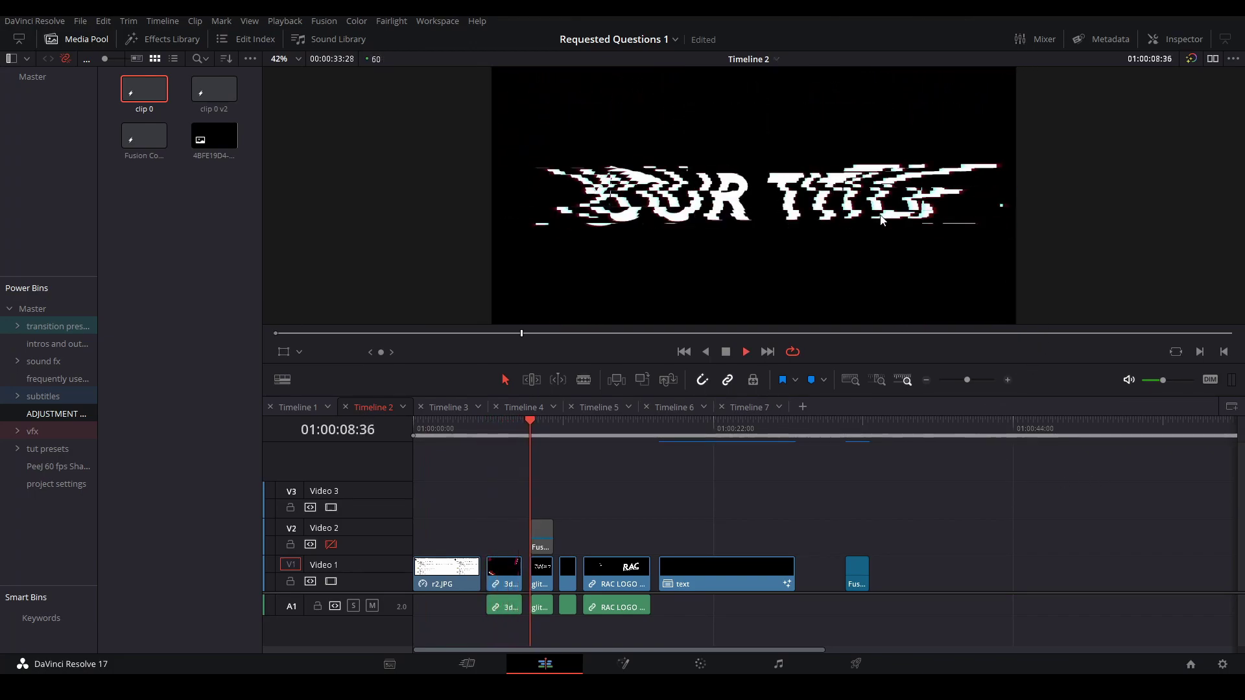
scroll(911, 227, down, 1)
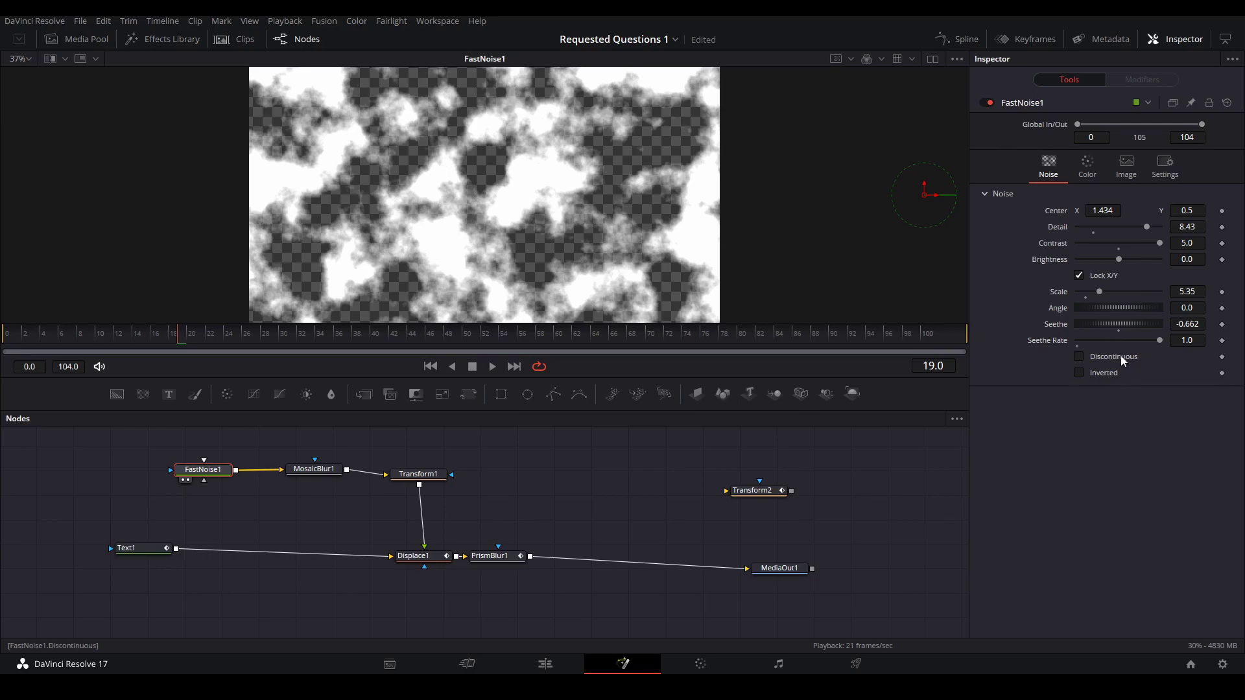
Examine the MosaicBlur1 output and the X and Y size settings of Transform1 in the glitch title composition.
click(331, 473)
key(2)
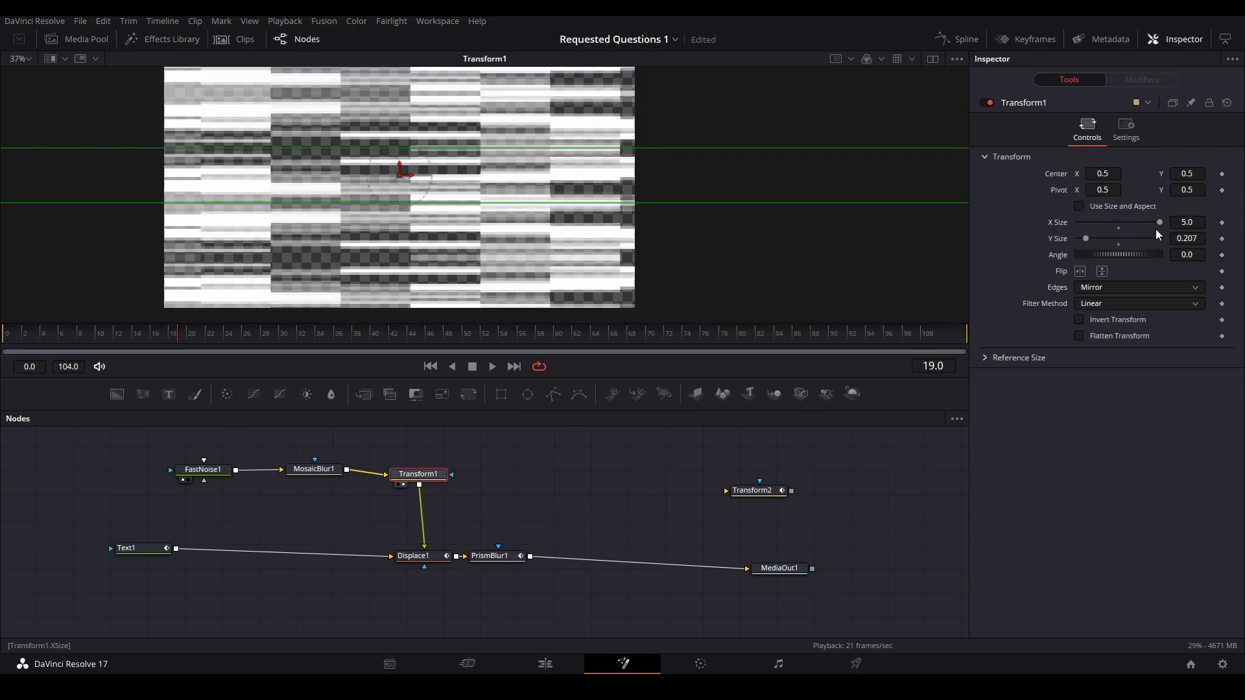
mouse_move(1161, 227)
mouse_down()
mouse_move(1102, 228)
mouse_move(1178, 237)
mouse_up()
drag(1084, 239, 1118, 240)
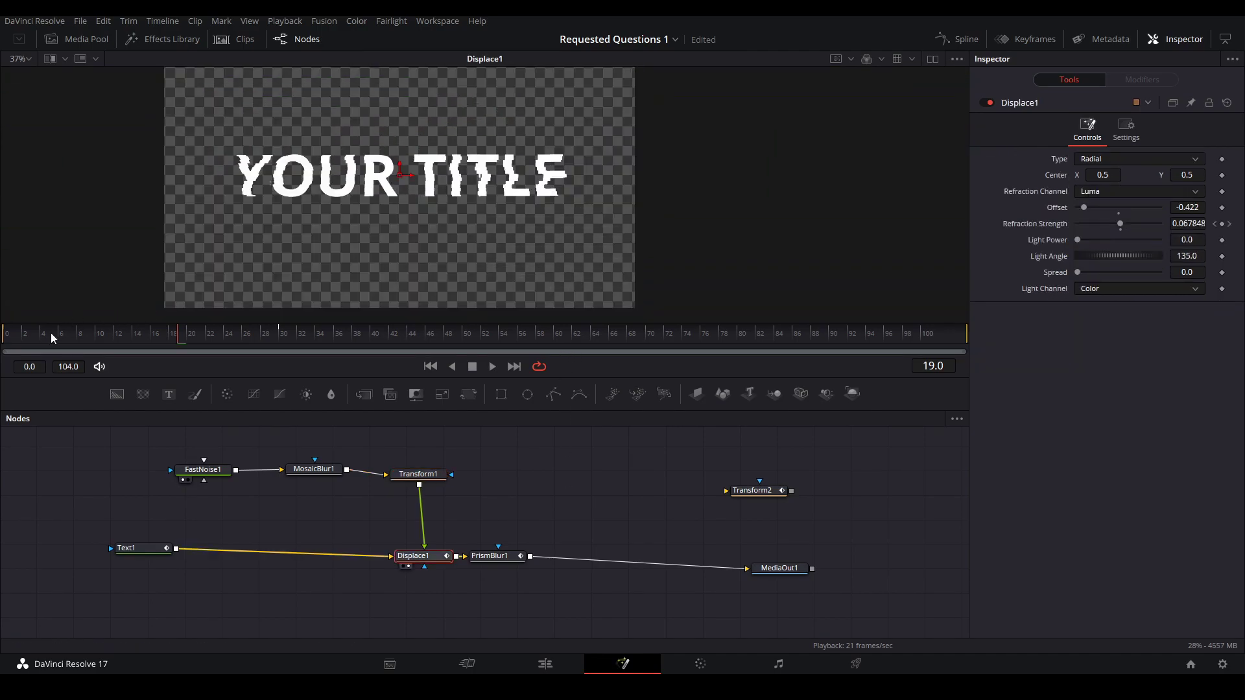
Play the Displace1 glitch on the title and check its refraction strength at the first and last keyframes.
drag(45, 335, 15, 335)
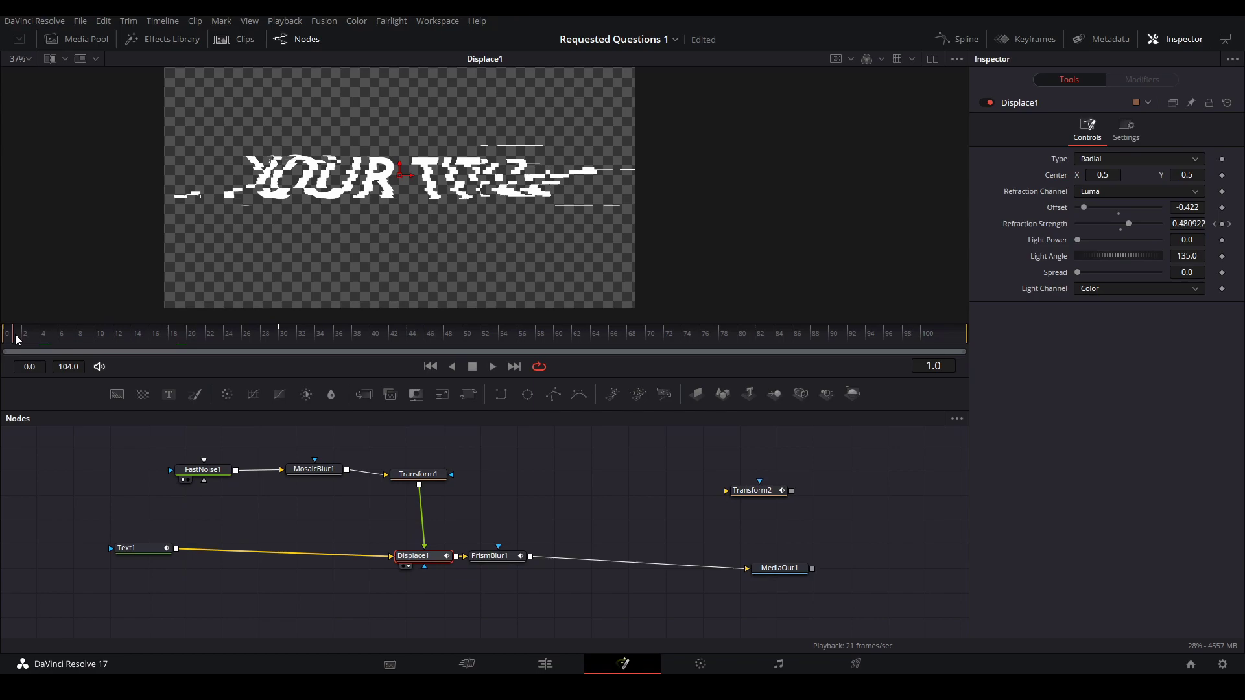
key(space)
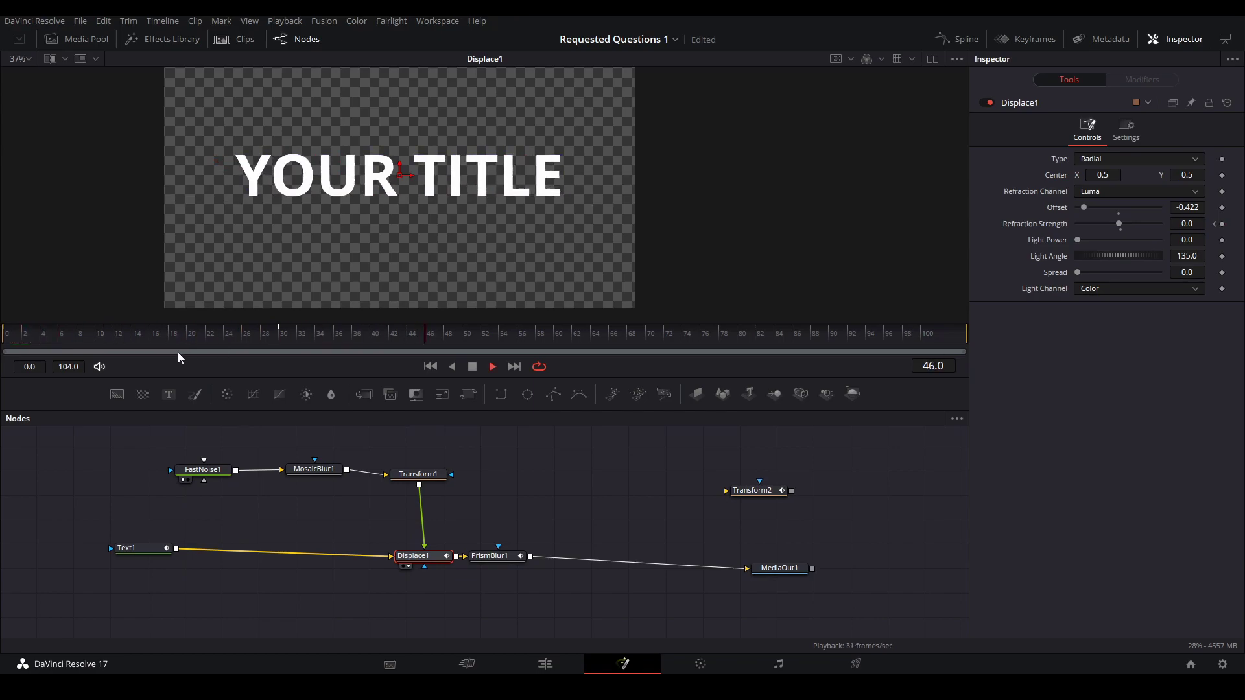
key(space)
click(2, 335)
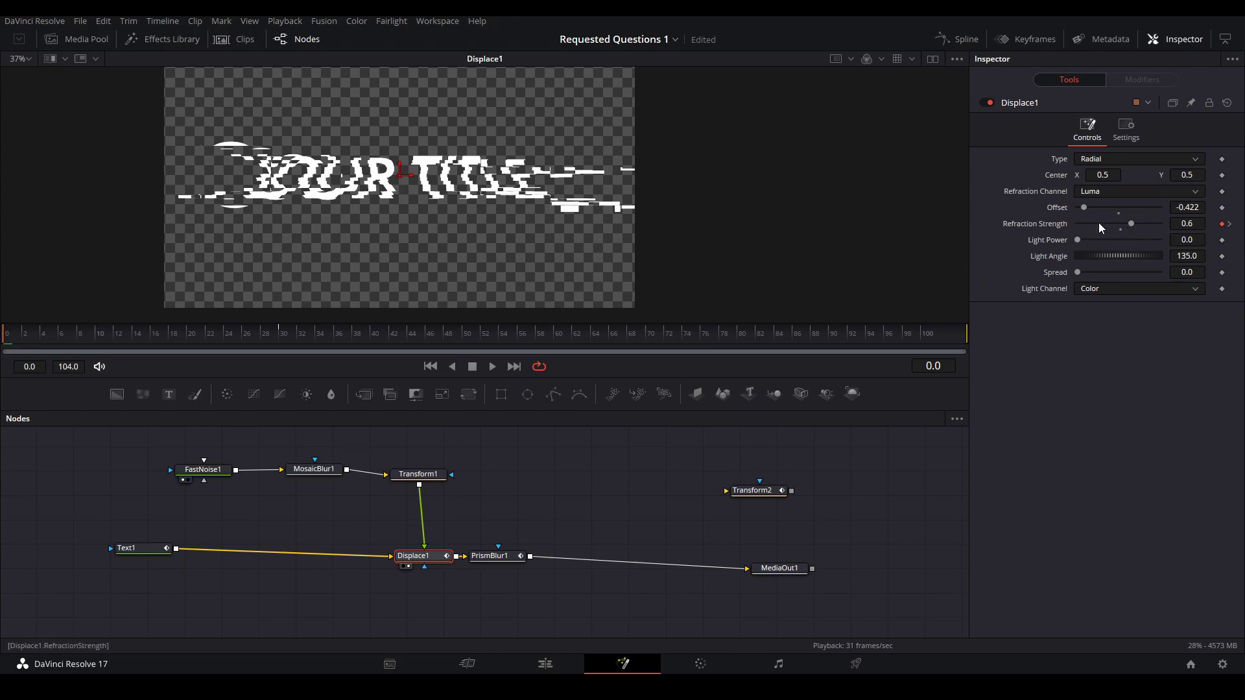
click(280, 338)
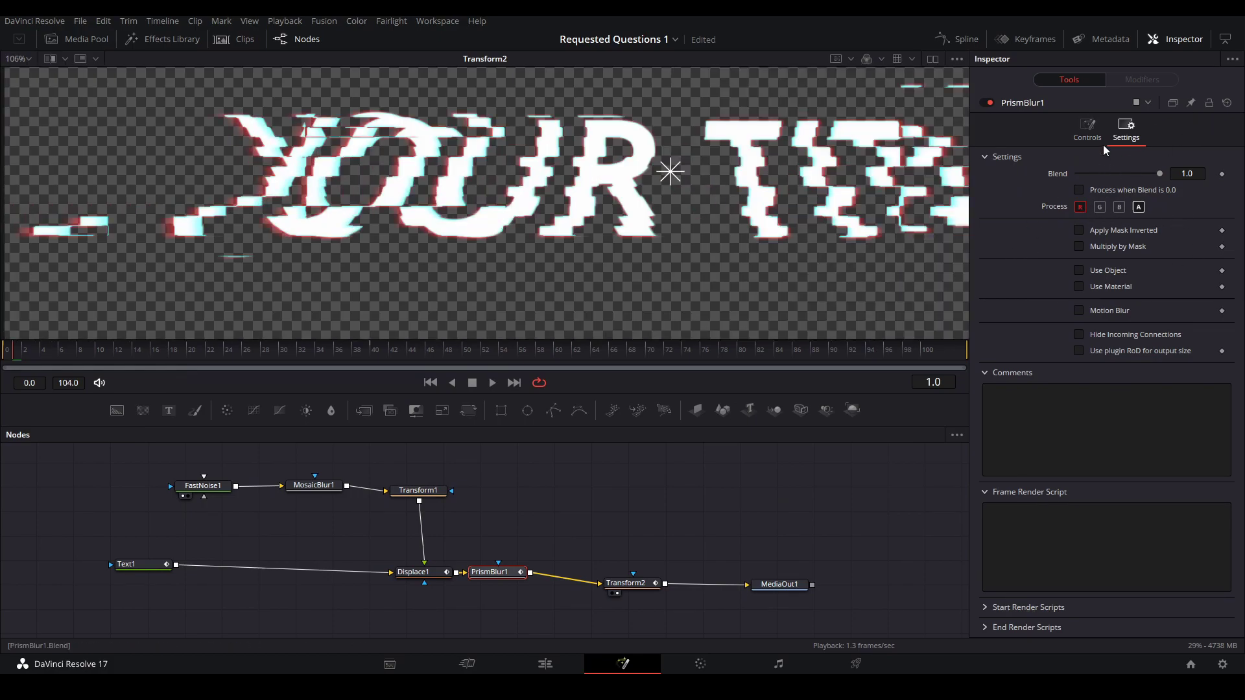
Review PrismBlur1's keyframed blur and aberration strength and play the glitch title from the start.
click(1087, 131)
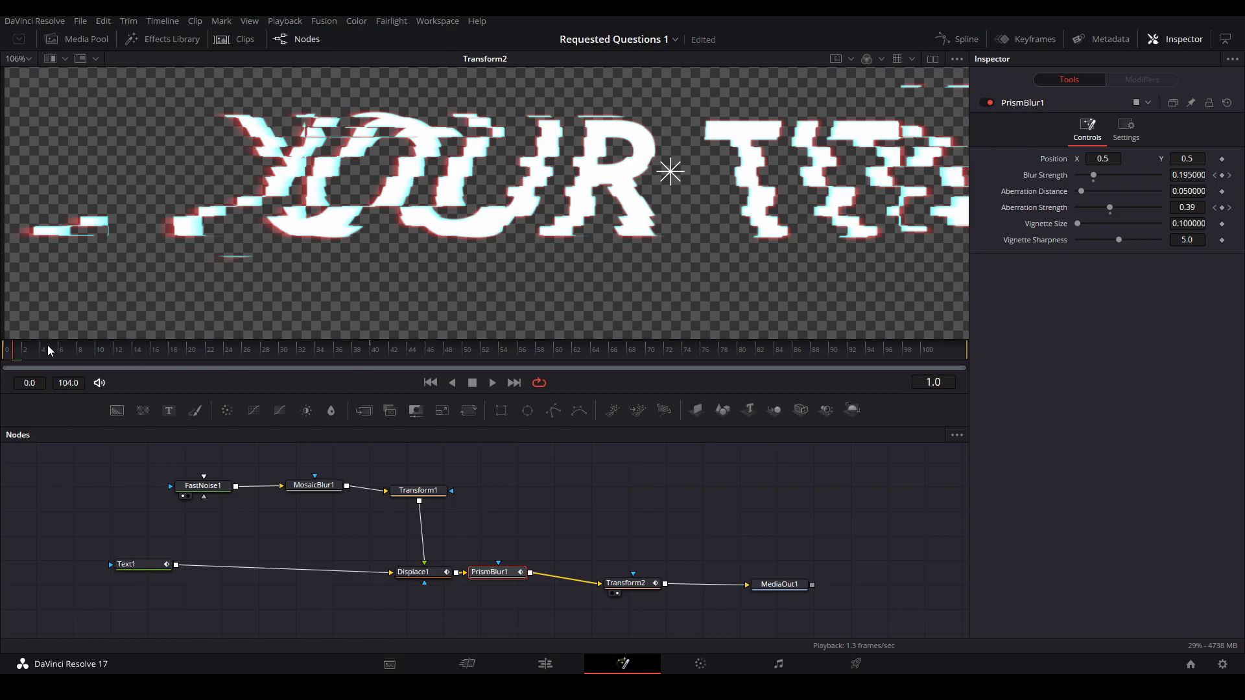
click(8, 355)
key(space)
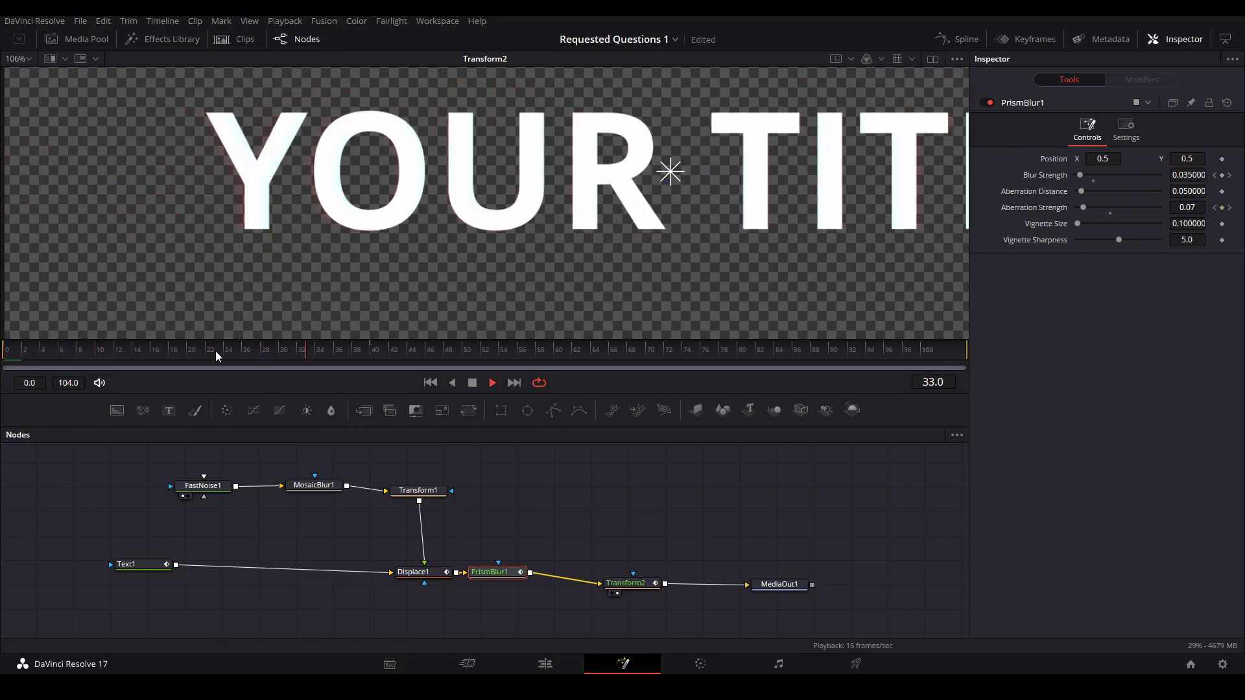
key(space)
key(ctrl+f)
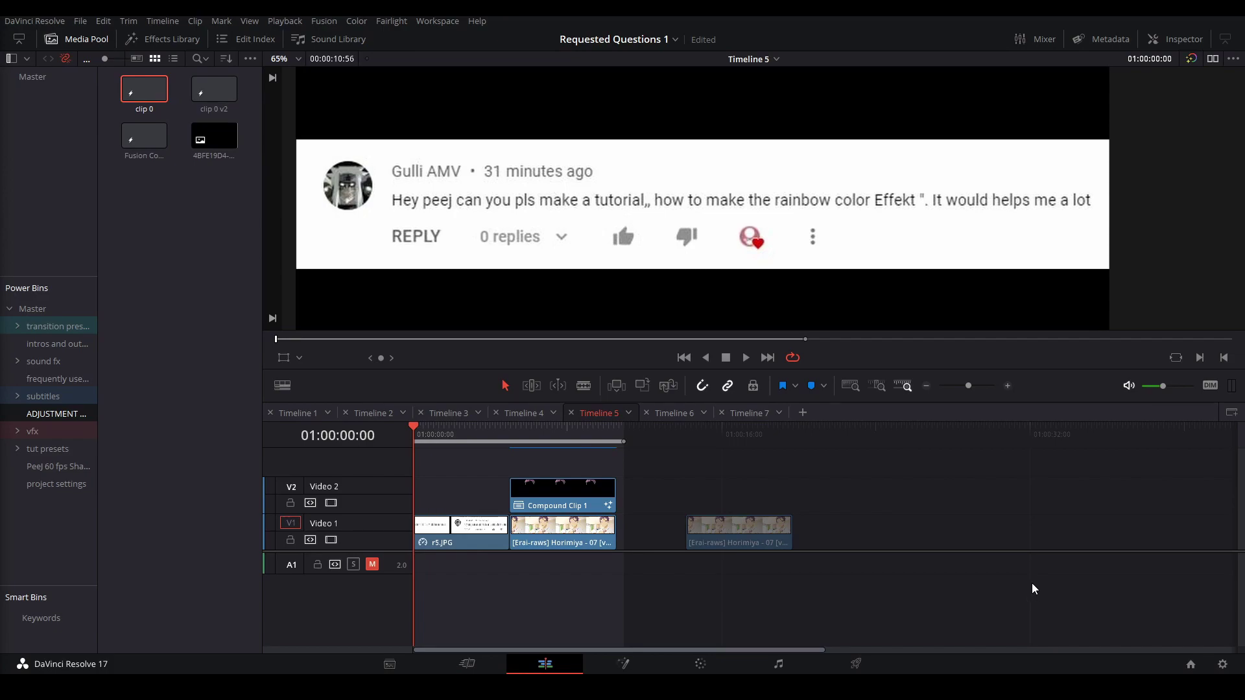
Place the clip 0 adjustment clip on Video 2 above the second Horimiya clip in Timeline 5.
click(689, 434)
scroll(765, 240, down, 5)
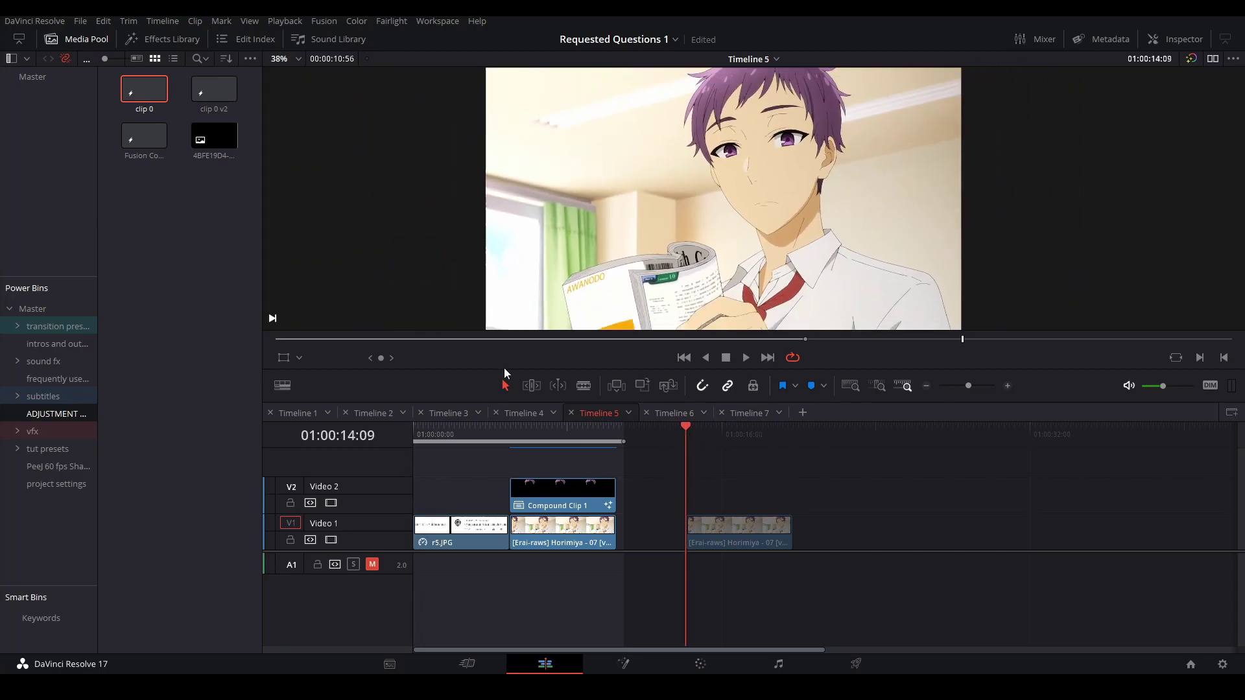
drag(144, 89, 679, 499)
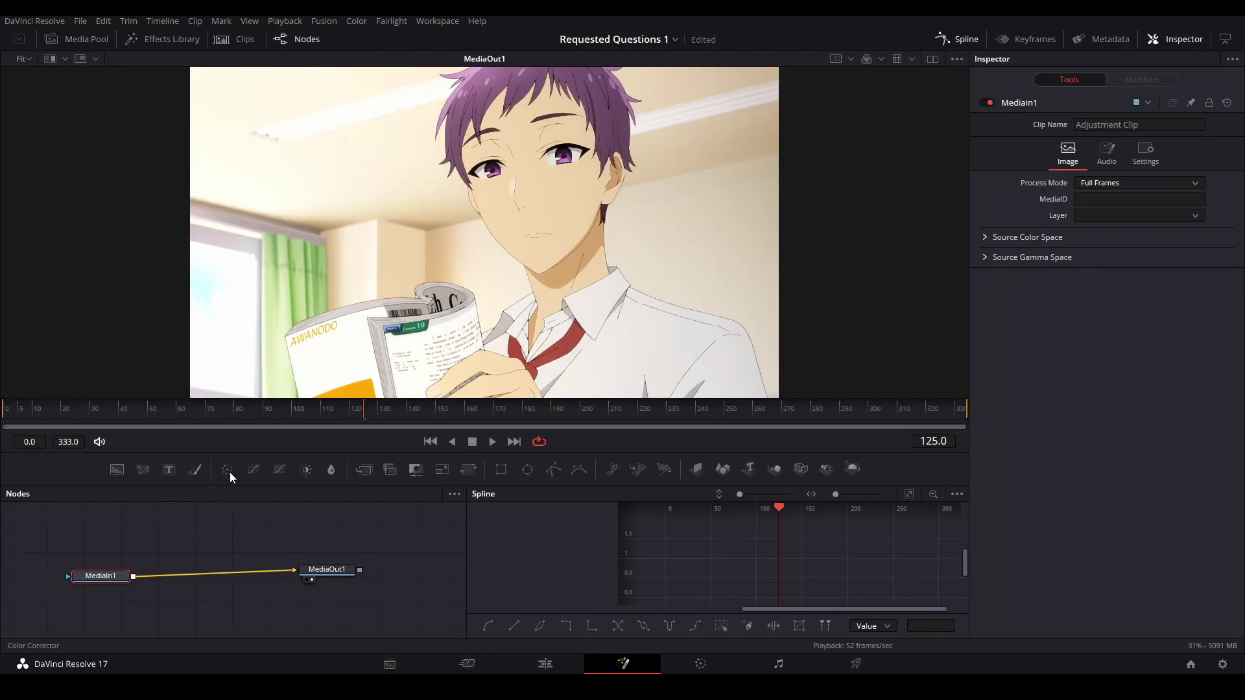
Add a Color Corrector with animated hue between MediaIn1 and MediaOut1 and play back the color cycling.
click(226, 468)
click(18, 412)
key(space)
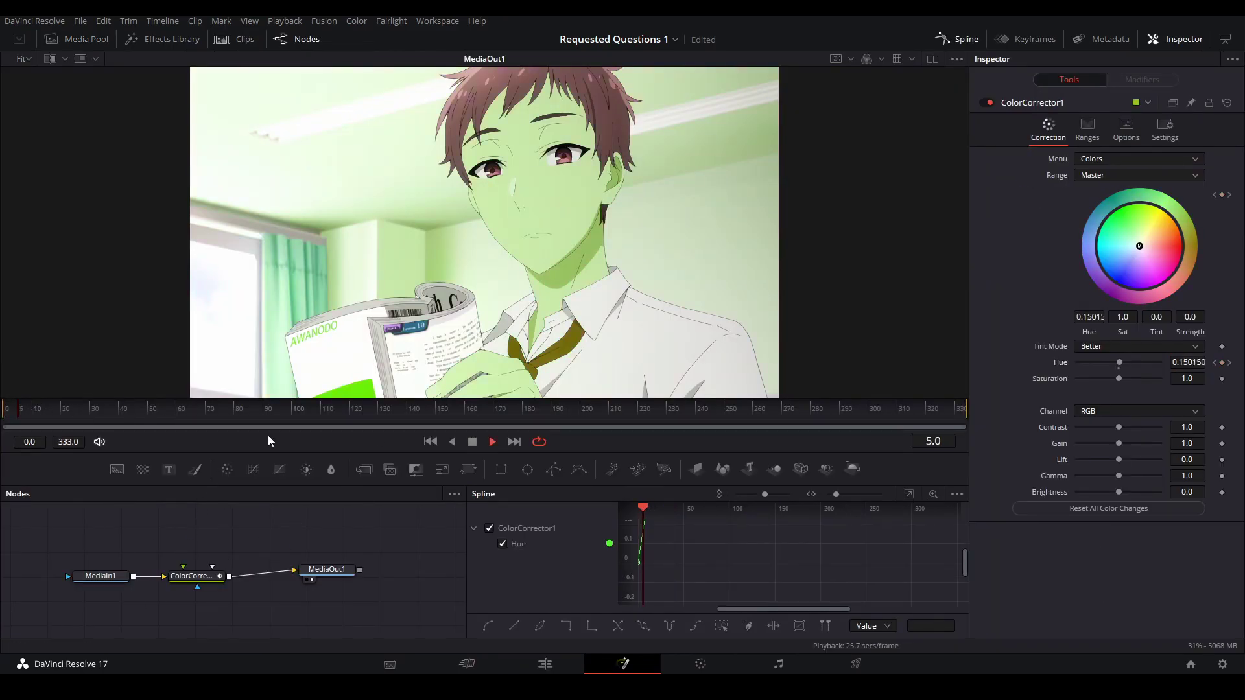
click(552, 661)
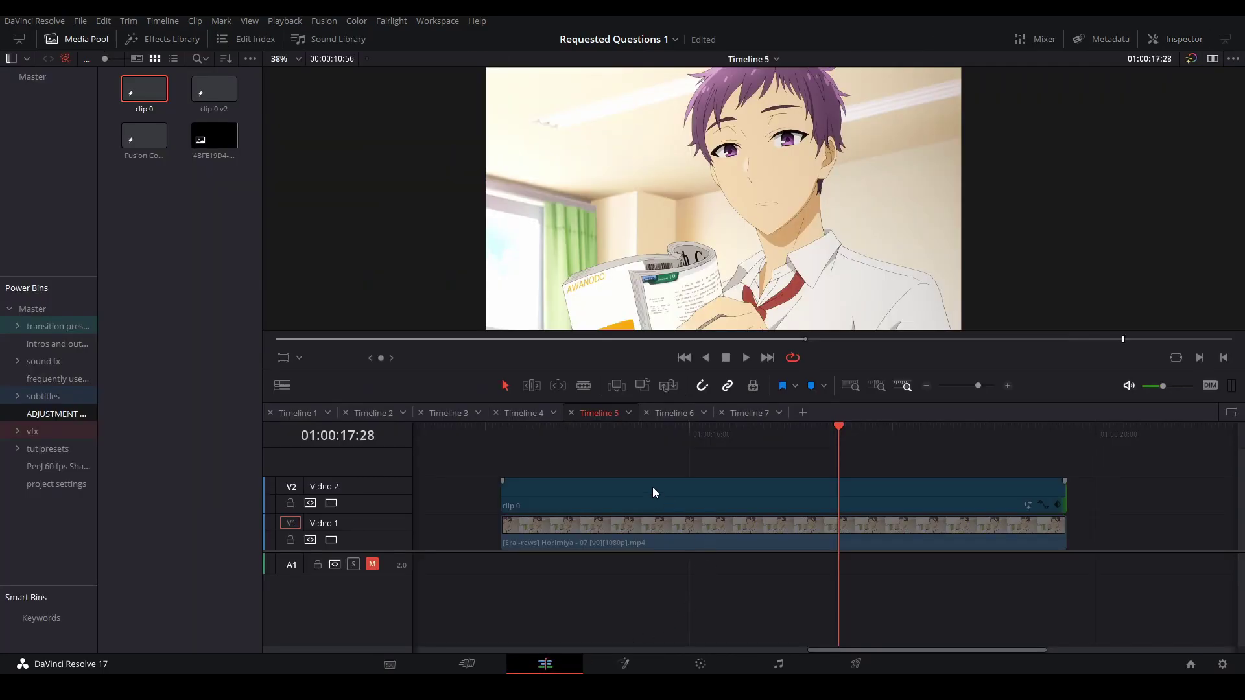
Replace the clip 0 adjustment clip on Video 2 with a duplicate of the Horimiya clip.
click(610, 486)
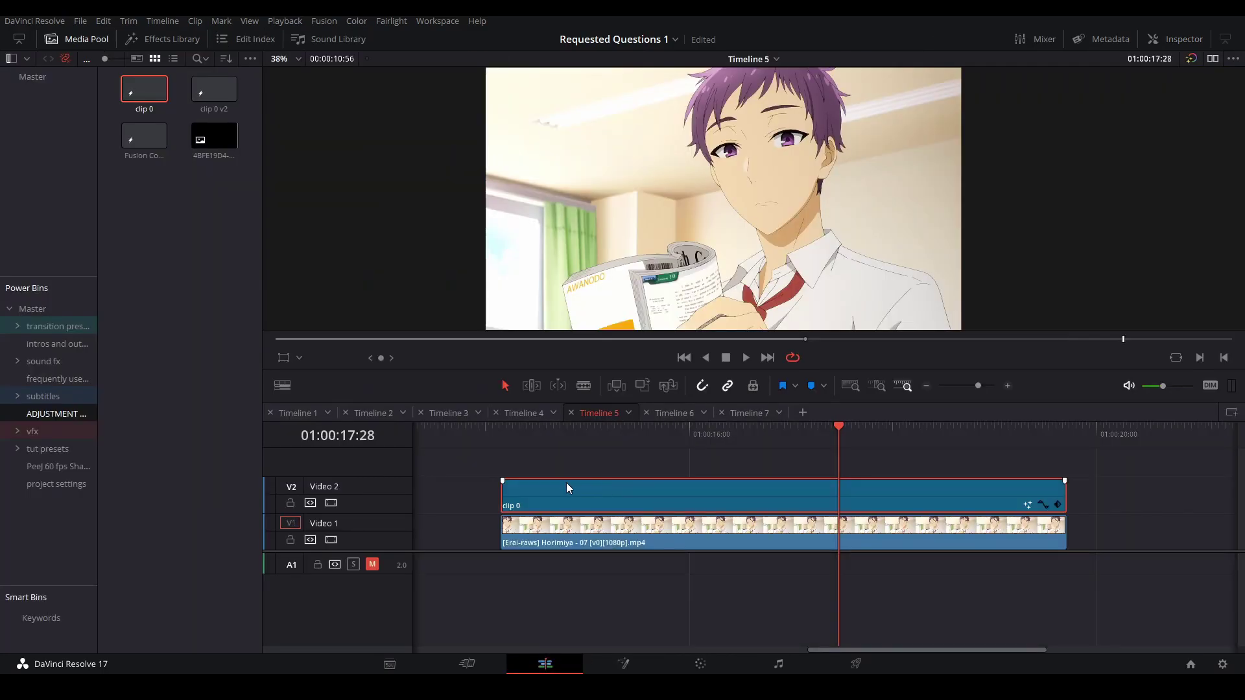
key(Delete)
click(504, 434)
drag(563, 530, 569, 500)
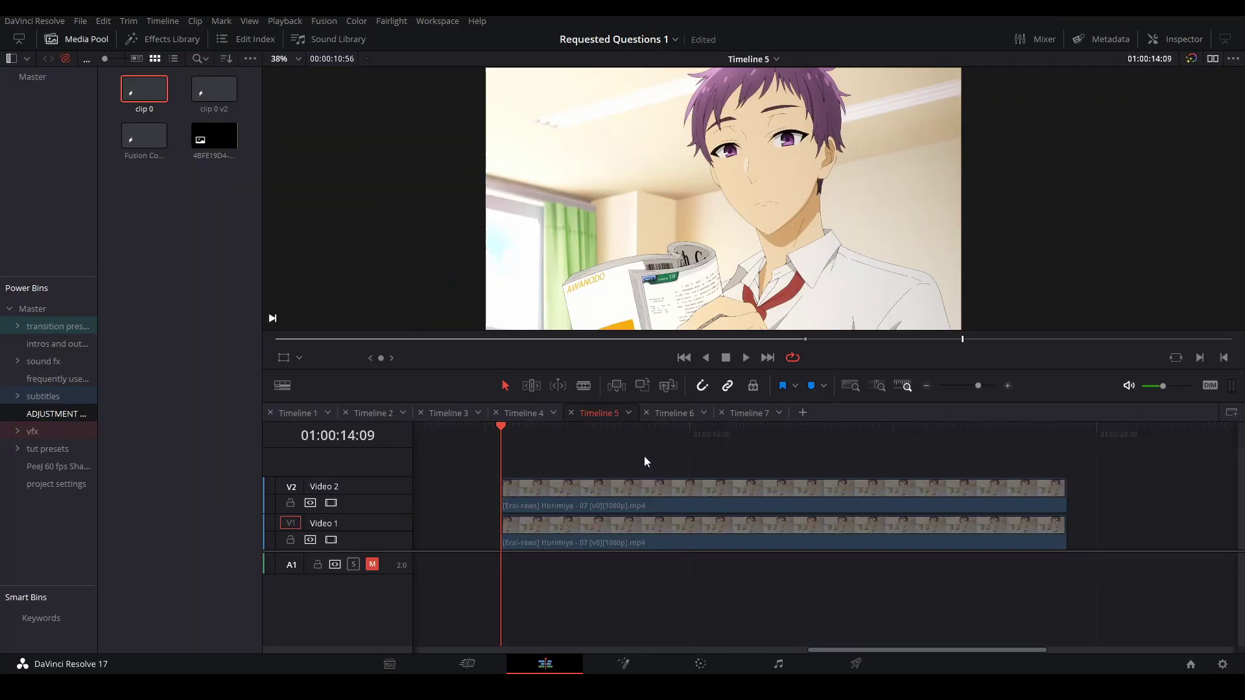
On the Color page, sample the character's purple hair with the HSL qualifier at 01:00:17:54.
click(883, 437)
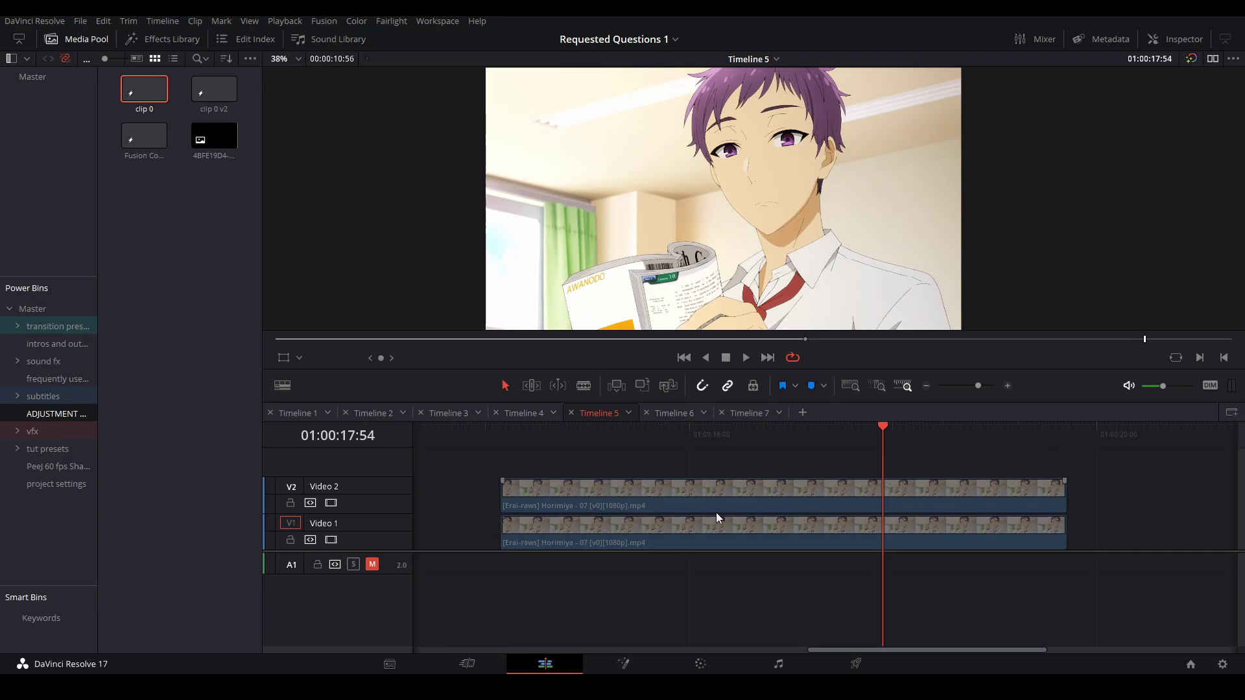
click(700, 664)
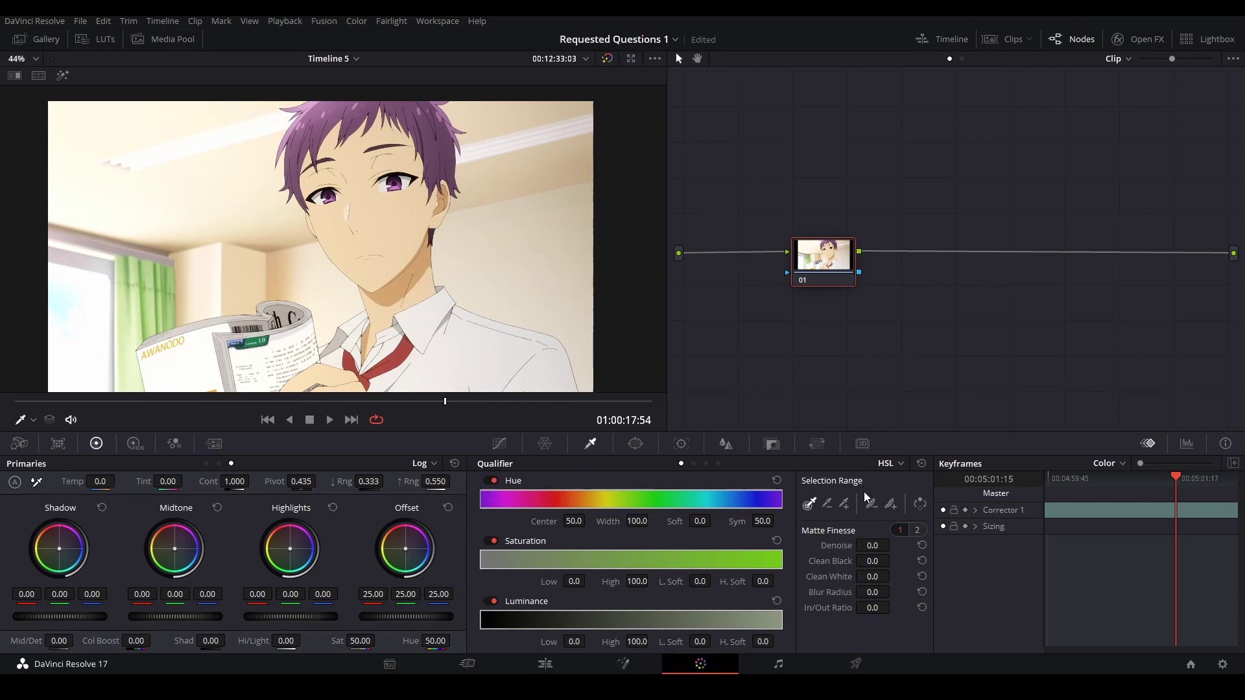
mouse_move(294, 170)
mouse_down()
mouse_move(309, 118)
mouse_move(330, 111)
mouse_up()
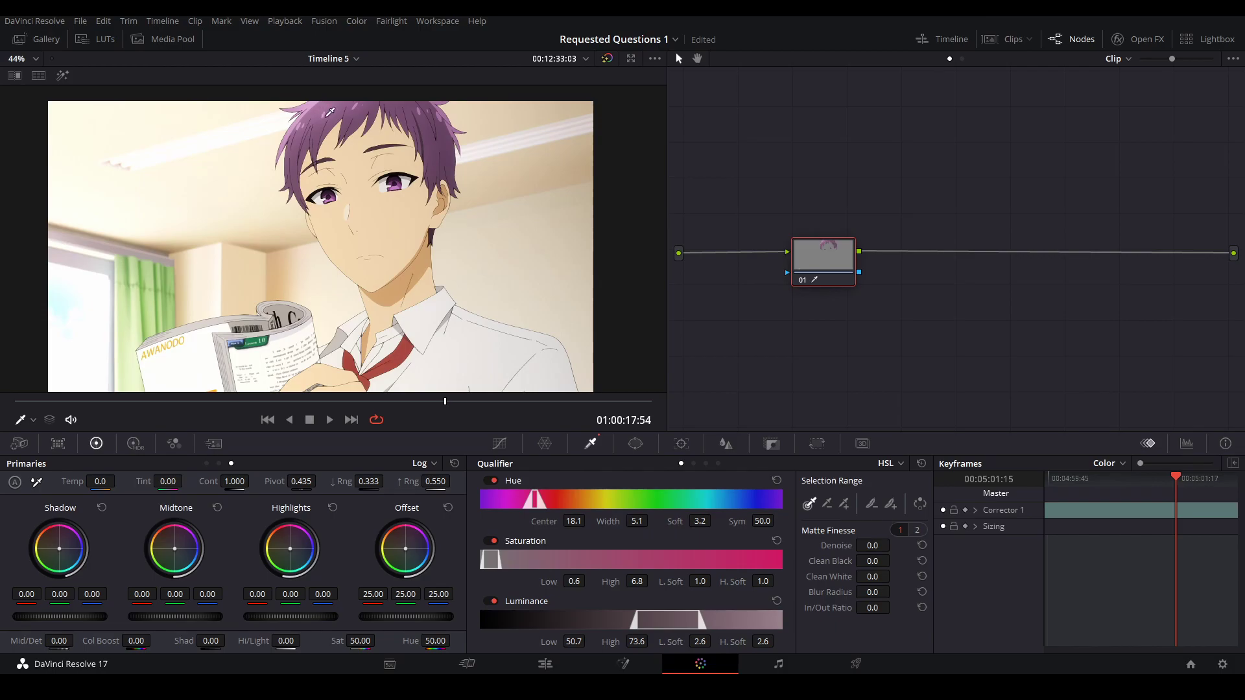
Draw a closed Curve window around the character's hair on node 01 and add an alpha output for the isolated area.
click(636, 443)
click(632, 483)
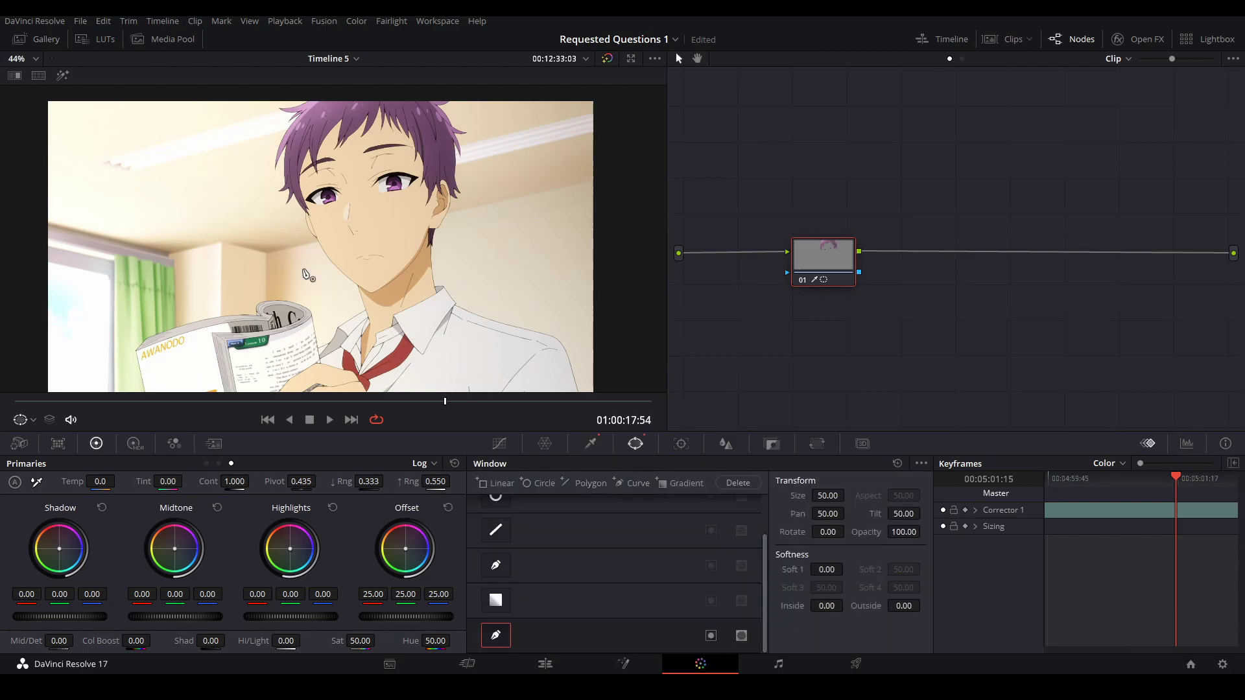
click(258, 176)
click(262, 216)
click(307, 229)
click(315, 209)
click(306, 203)
click(304, 193)
click(311, 186)
click(336, 177)
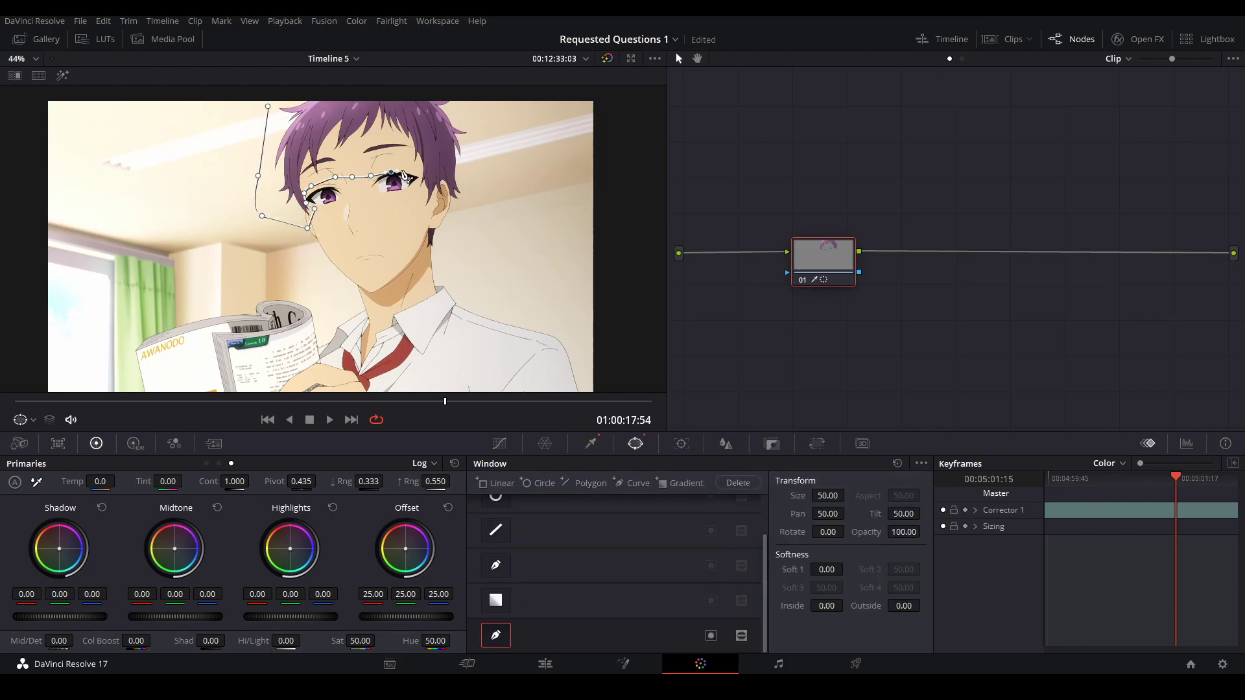
click(462, 214)
click(500, 199)
click(496, 168)
click(478, 136)
click(476, 123)
click(467, 98)
click(265, 89)
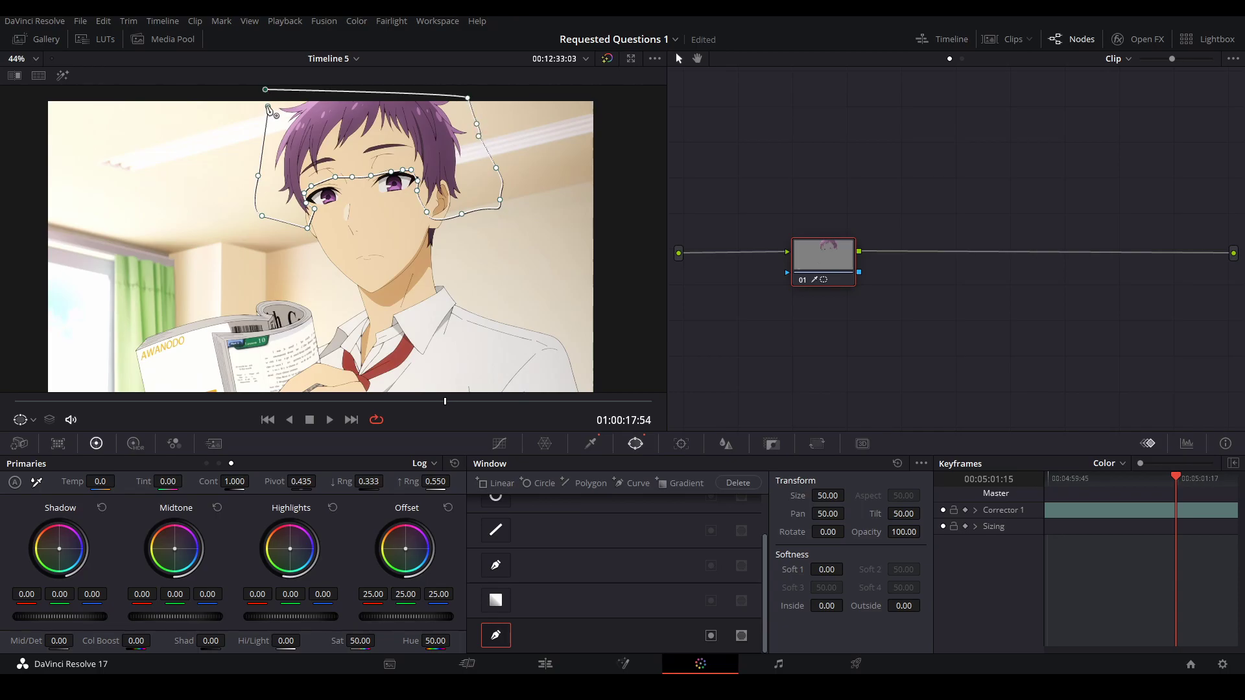
click(268, 107)
click(1043, 368)
On the Edit page, turn the Video 2 Horimiya clip into a compound clip named Compound Clip 1.
click(545, 664)
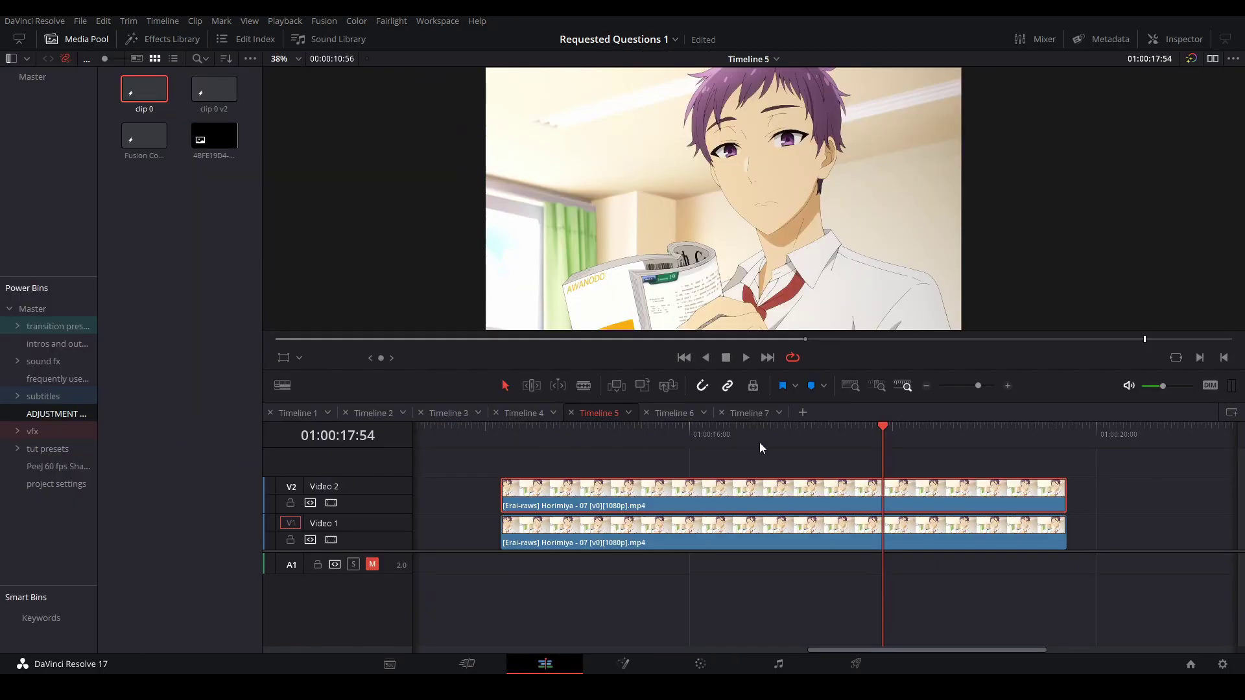
right_click(717, 498)
click(819, 61)
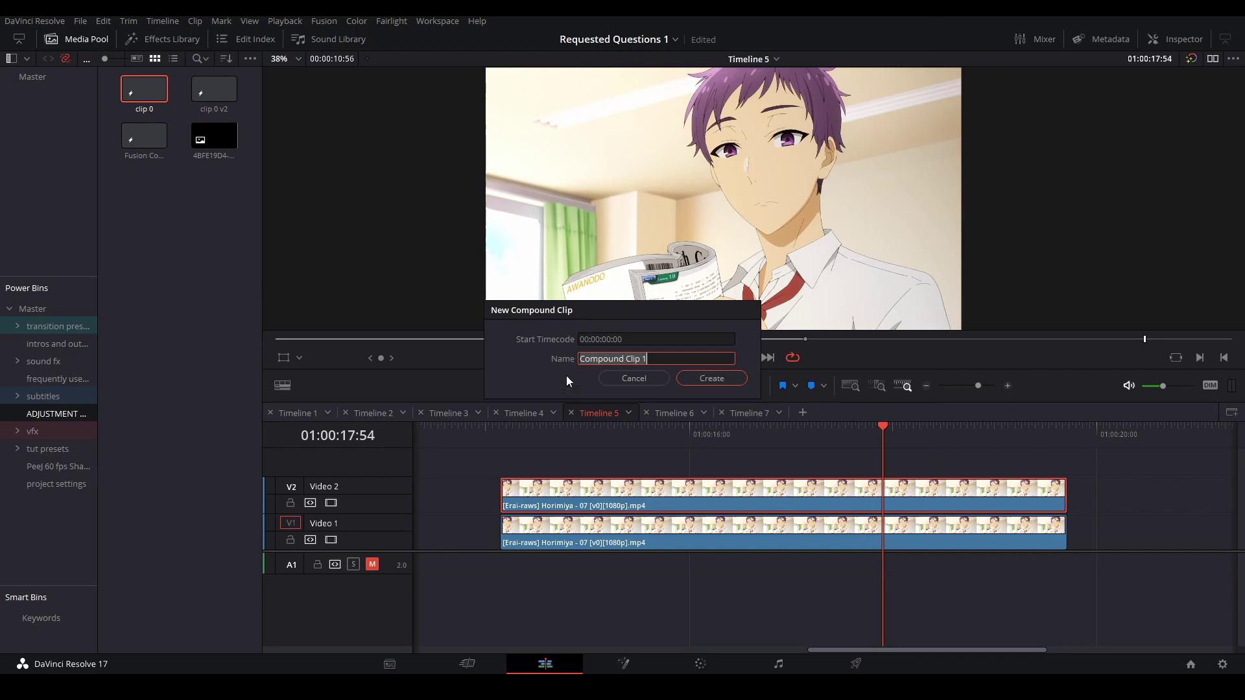
click(691, 381)
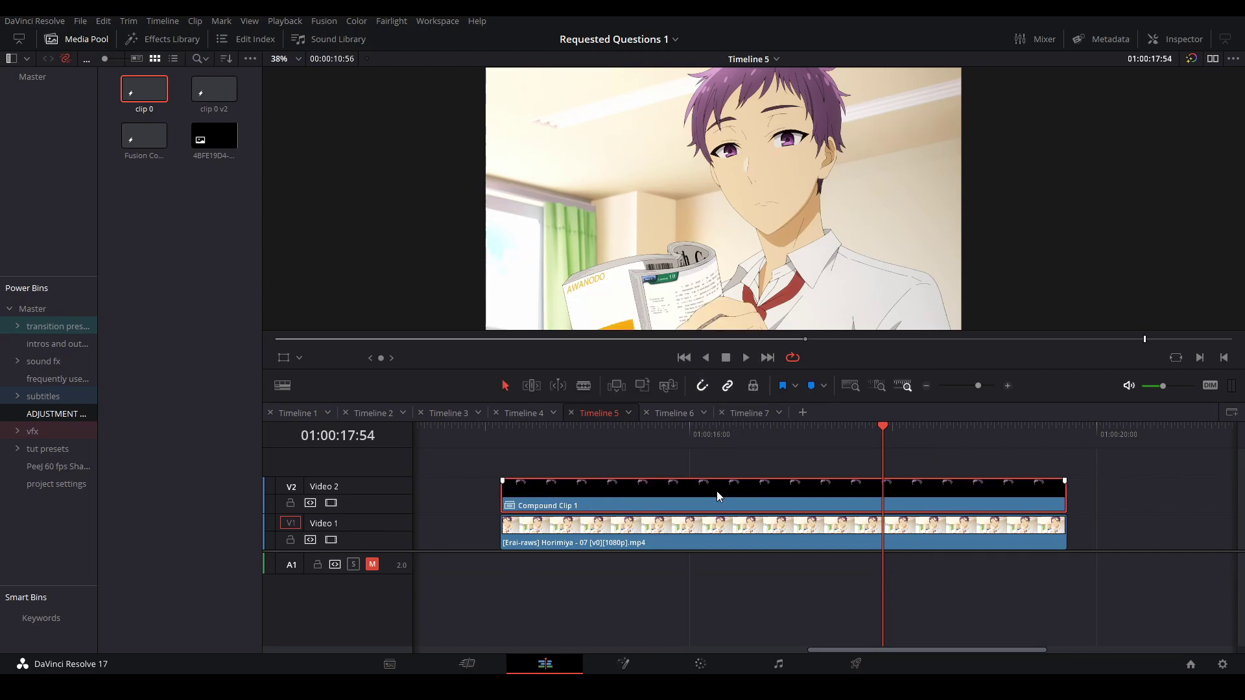
Open Compound Clip 1 in Fusion and insert a Color Corrector between MediaIn1 and MediaOut1.
key(shift+5)
click(227, 469)
drag(128, 541, 185, 540)
Keyframe the Color Corrector's Hue from 0.0 at frame 0 to 10 at frame 332 and raise Saturation to 1.71.
click(431, 442)
click(1221, 362)
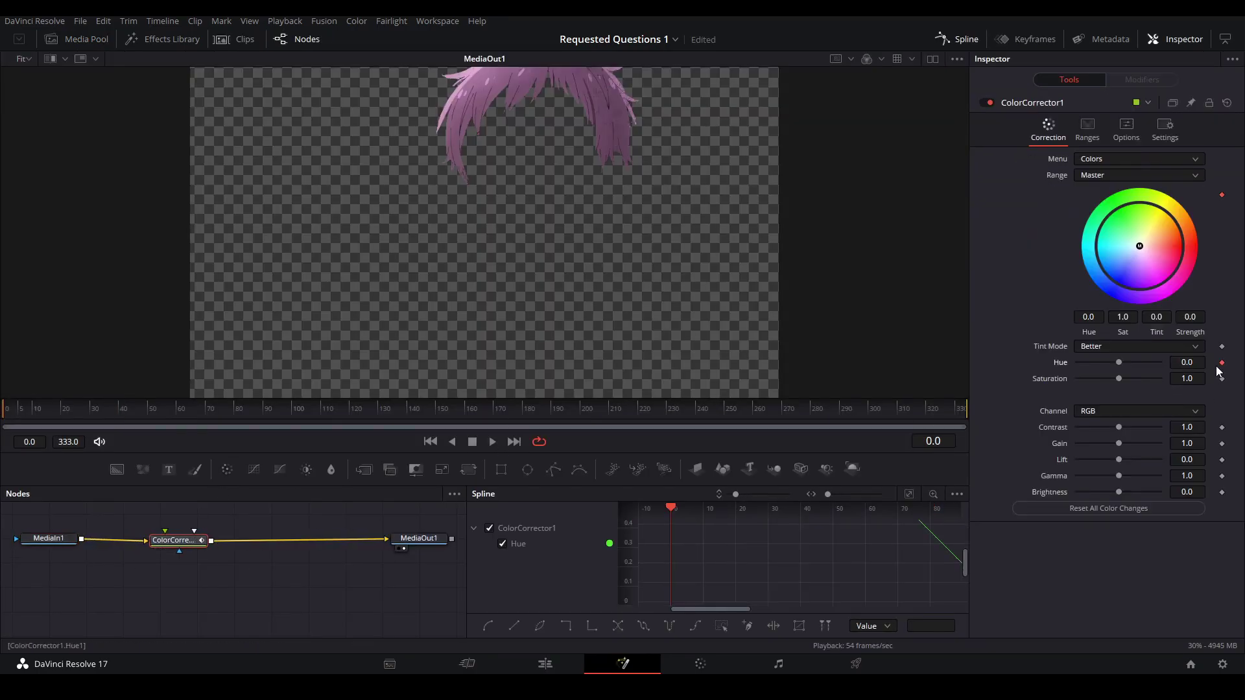
click(961, 409)
click(1222, 363)
double_click(1186, 362)
text(10)
key(Return)
drag(1119, 378, 1150, 377)
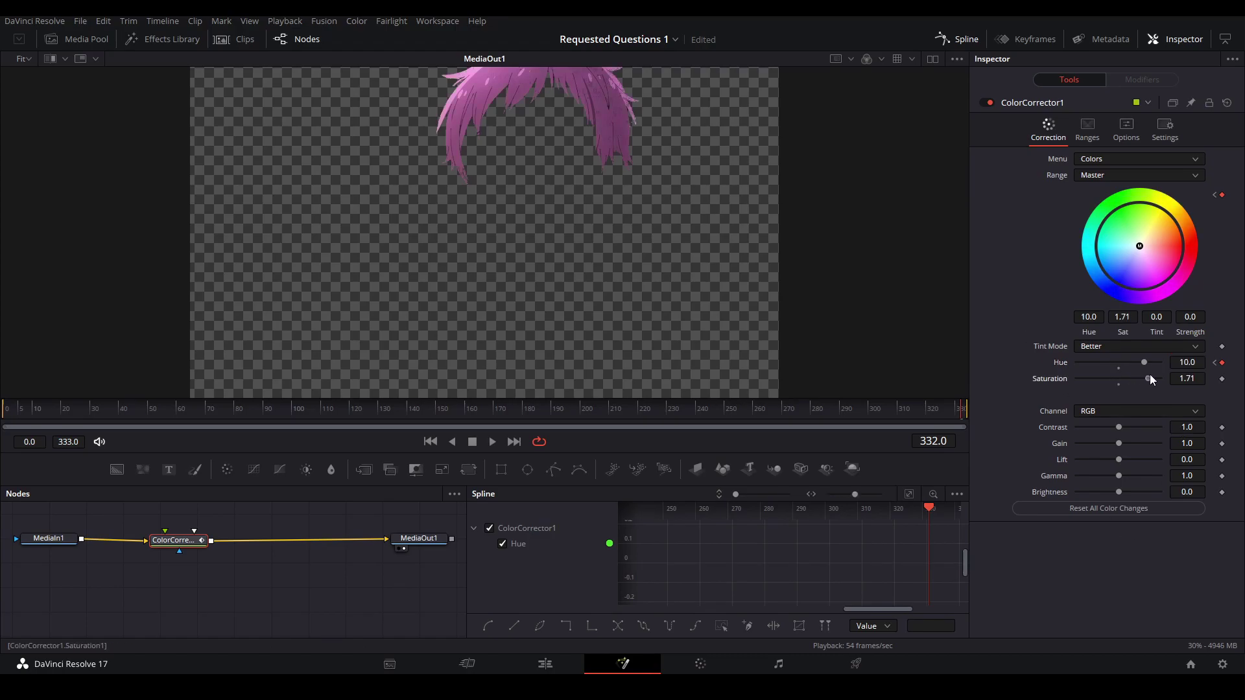
drag(617, 164, 622, 158)
Back on the Edit page, combine Compound Clip 1 and the Horimiya clip below it into a new compound clip.
key(shift+4)
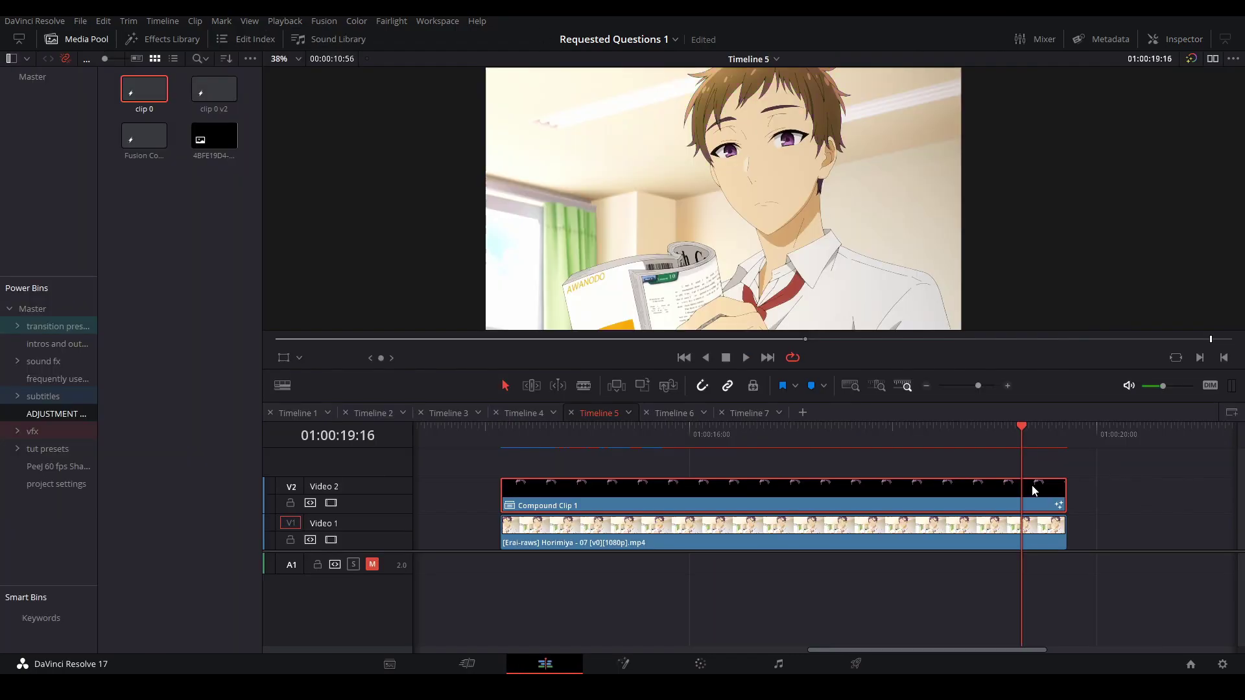
drag(1132, 497, 951, 542)
right_click(912, 533)
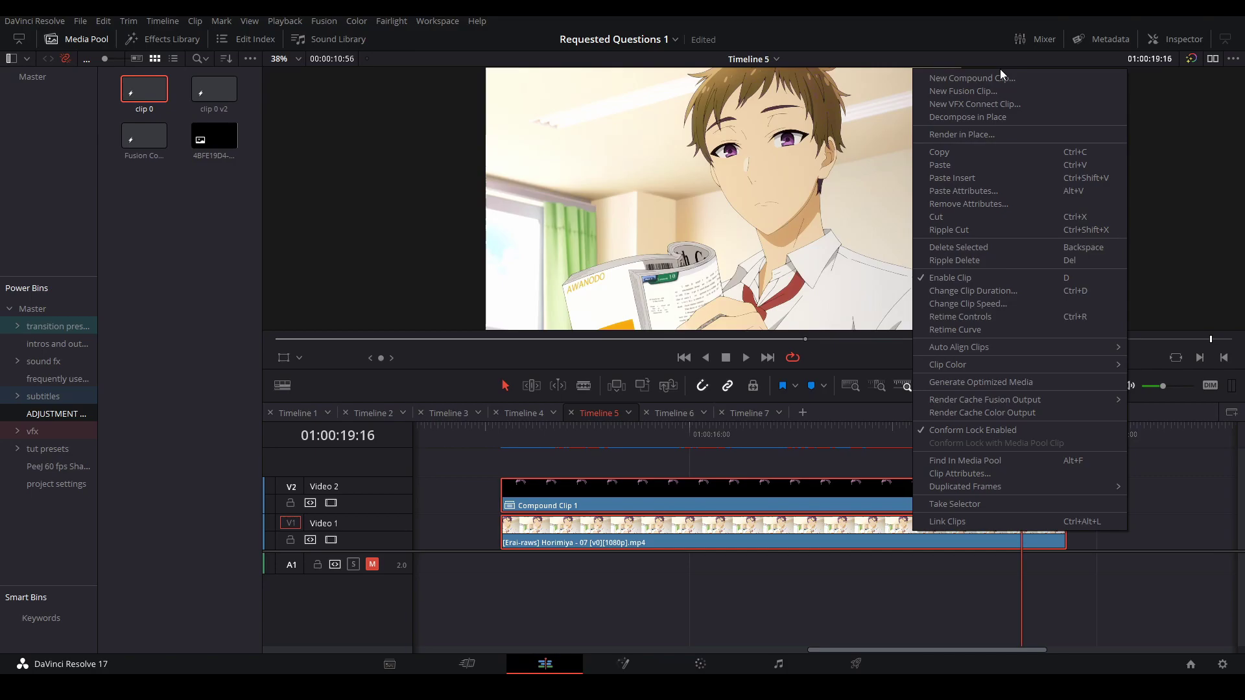
click(1001, 75)
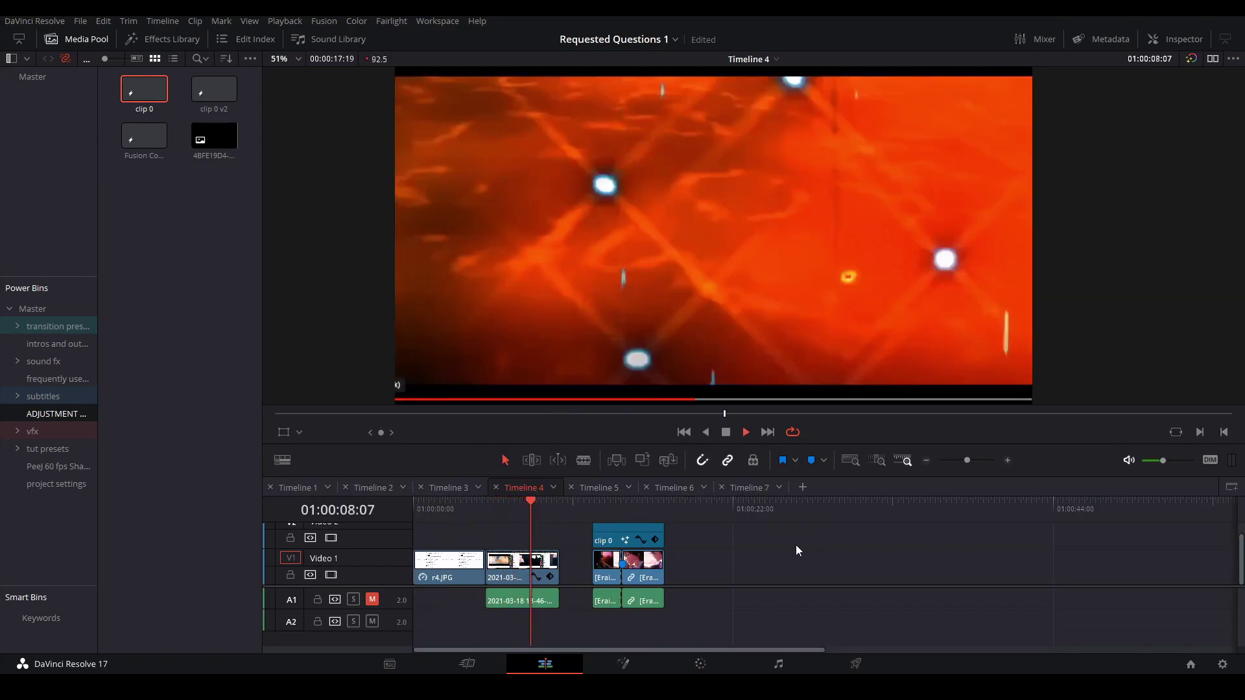
Stop playback in Timeline 4 and place the clip 0 adjustment clip above the second pair of anime clips.
key(space)
click(487, 507)
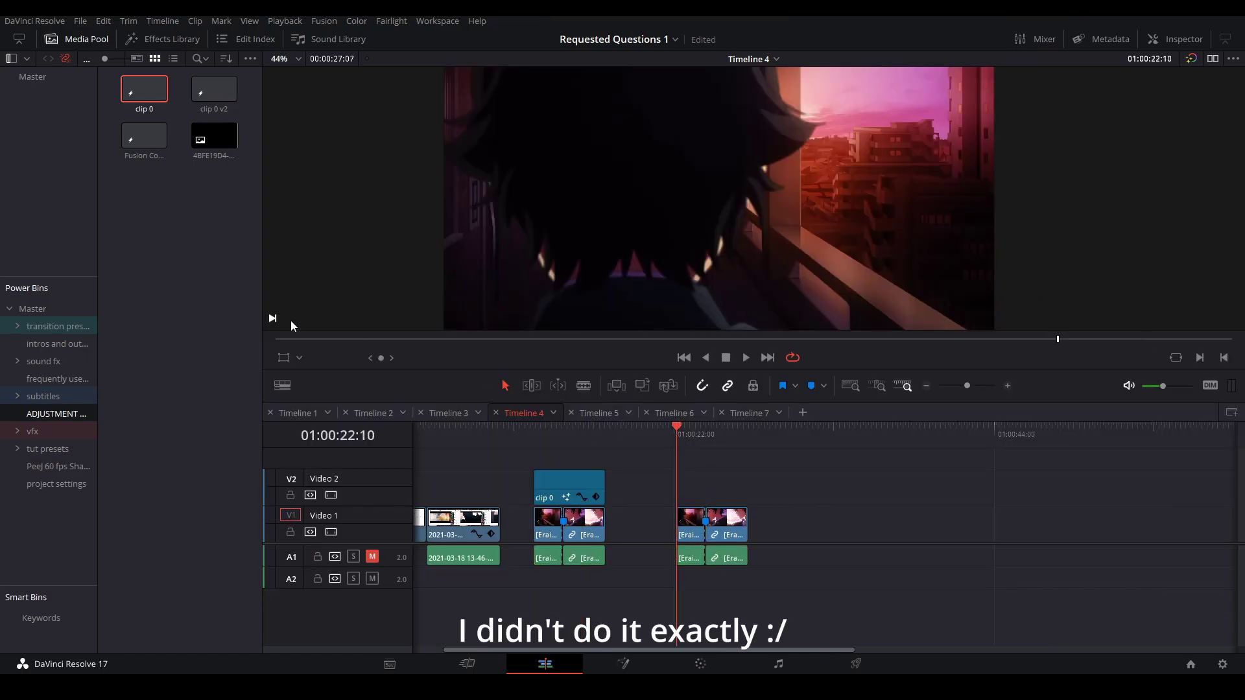
drag(138, 111, 1015, 491)
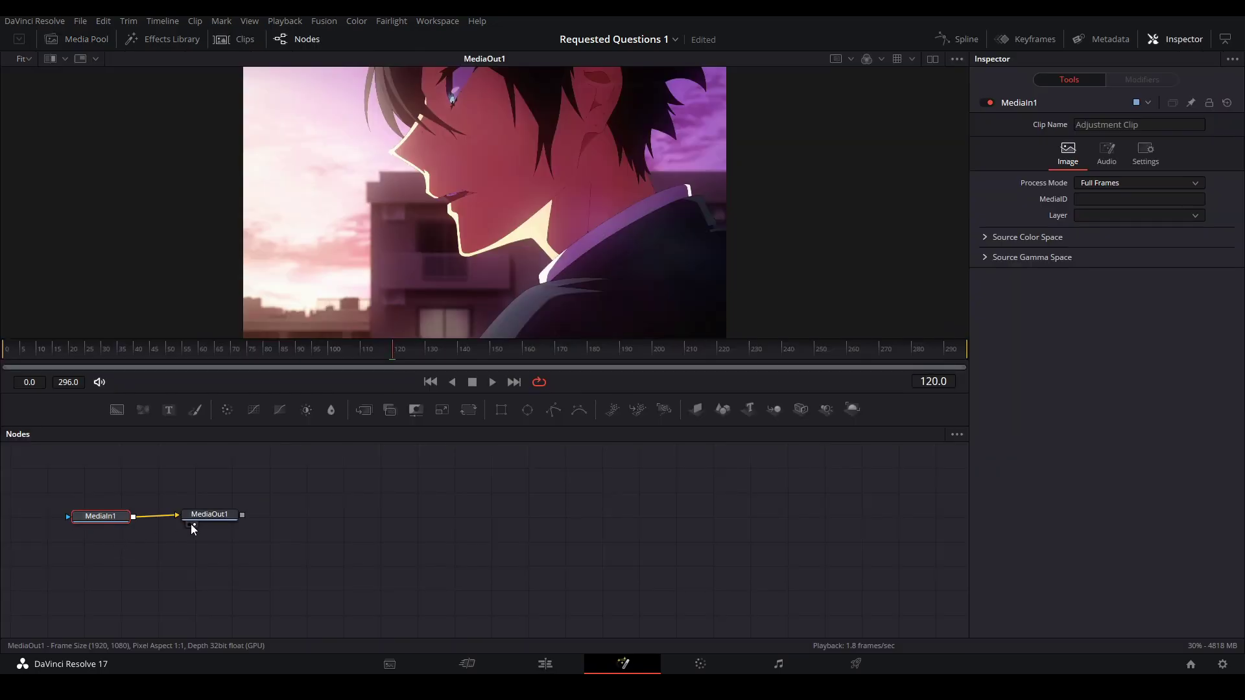
Insert a Blur between MediaIn1 and MediaOut1 and keyframe its Blur Size at frames 0, 120 and 296, using 0.0 at frame 0.
drag(198, 516, 478, 517)
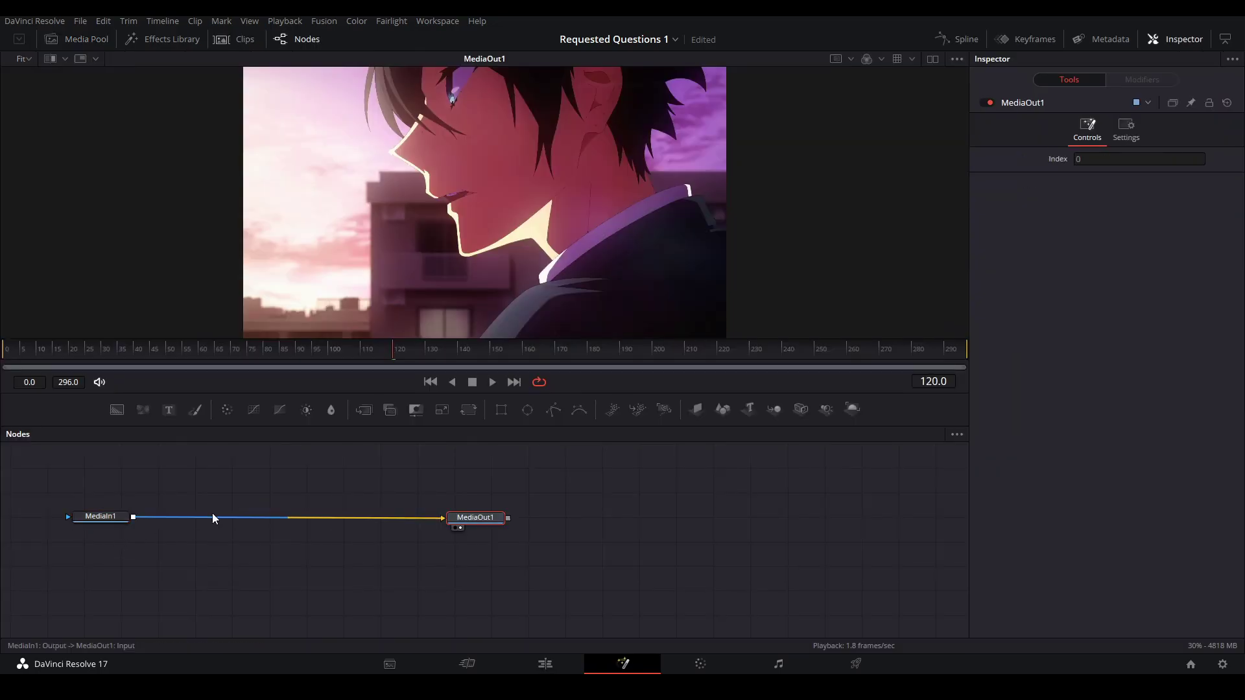
click(331, 409)
key(Home)
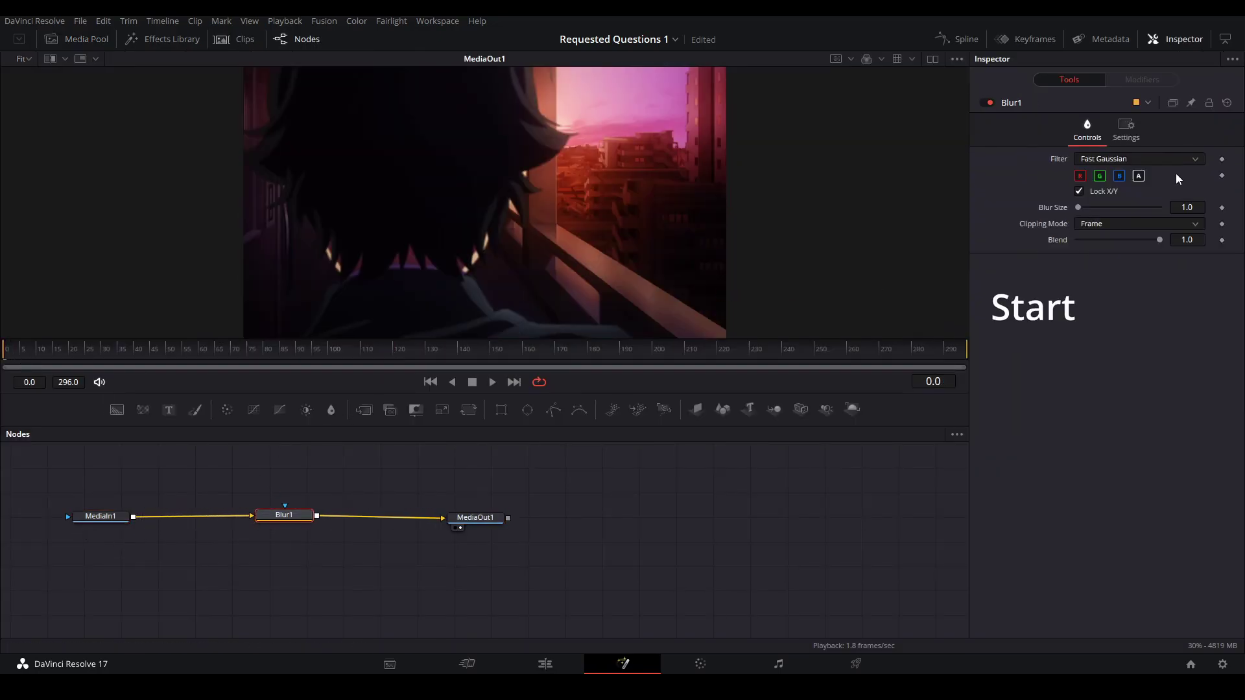
click(1222, 207)
click(394, 350)
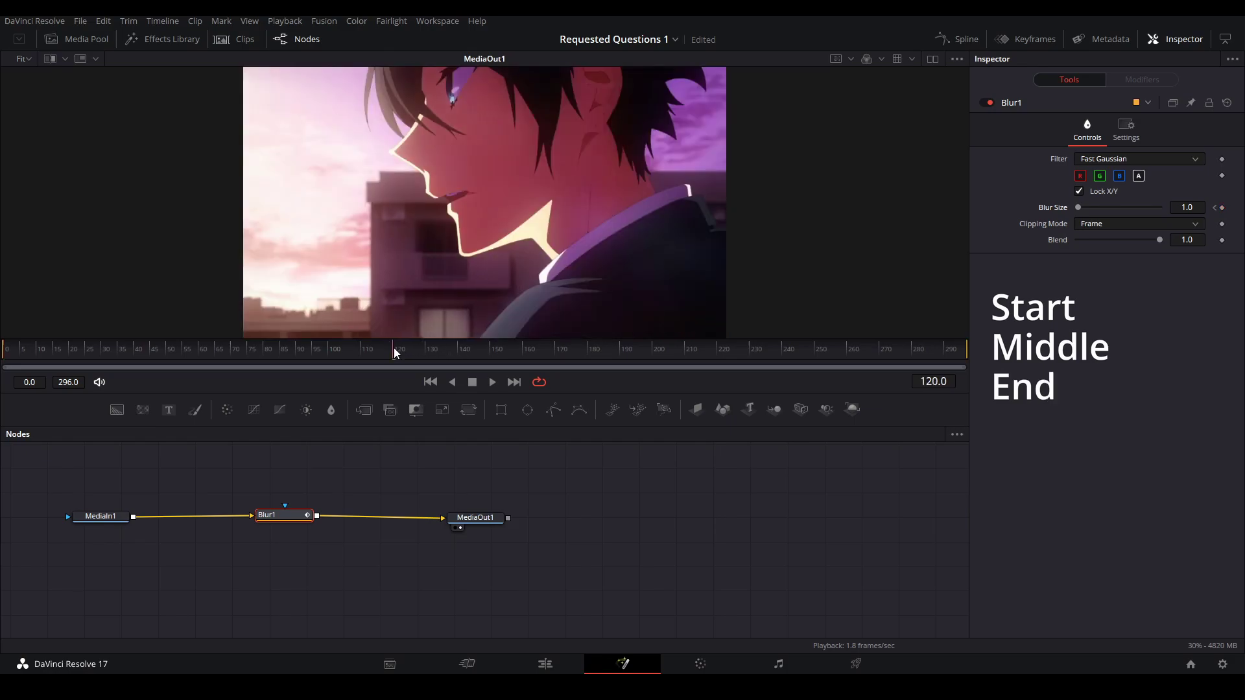
key(End)
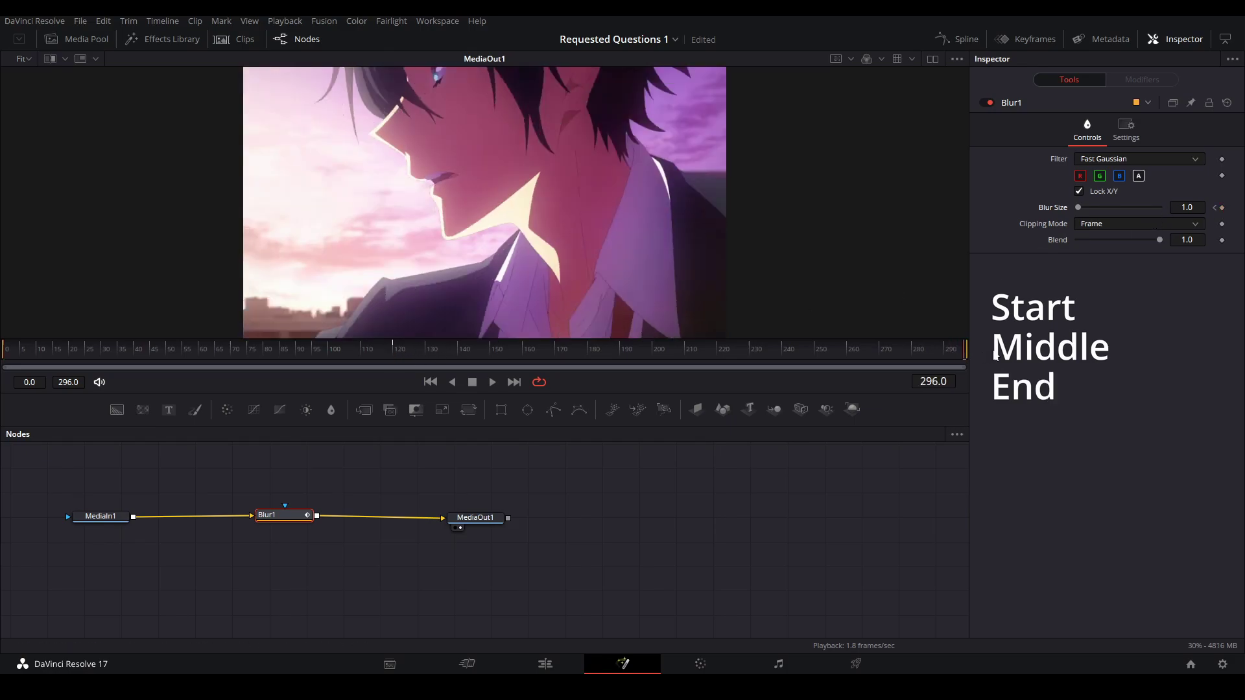
click(1214, 208)
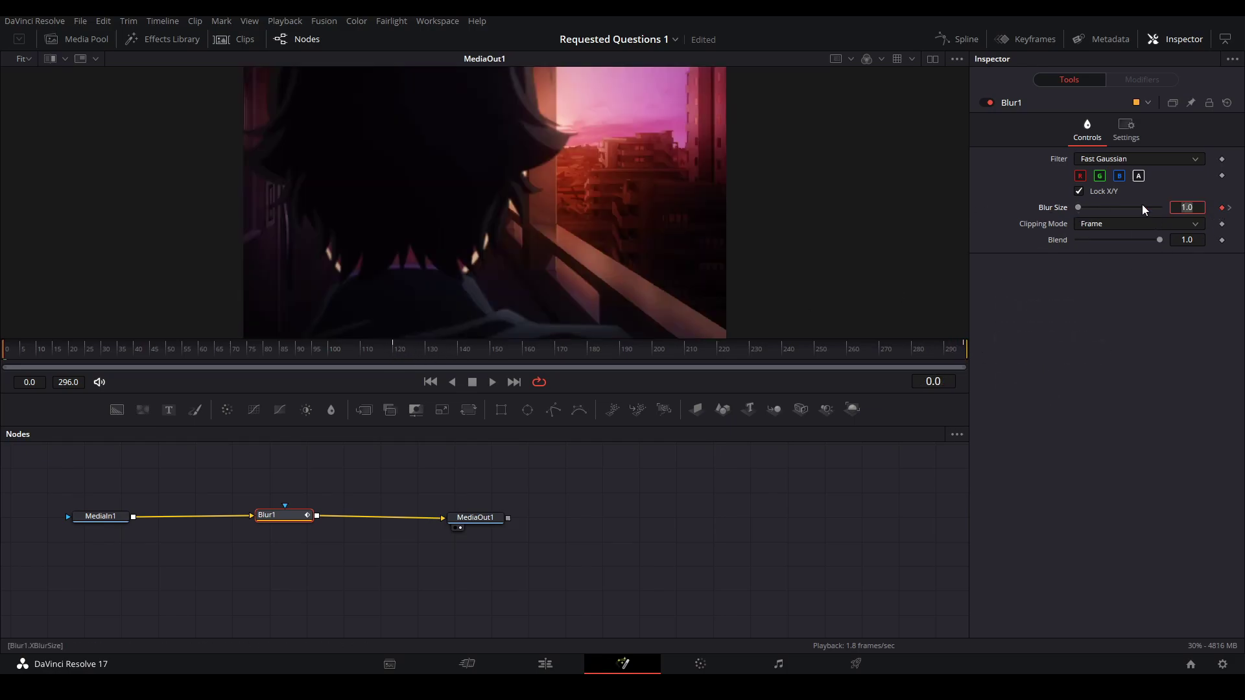
drag(1079, 208, 1070, 208)
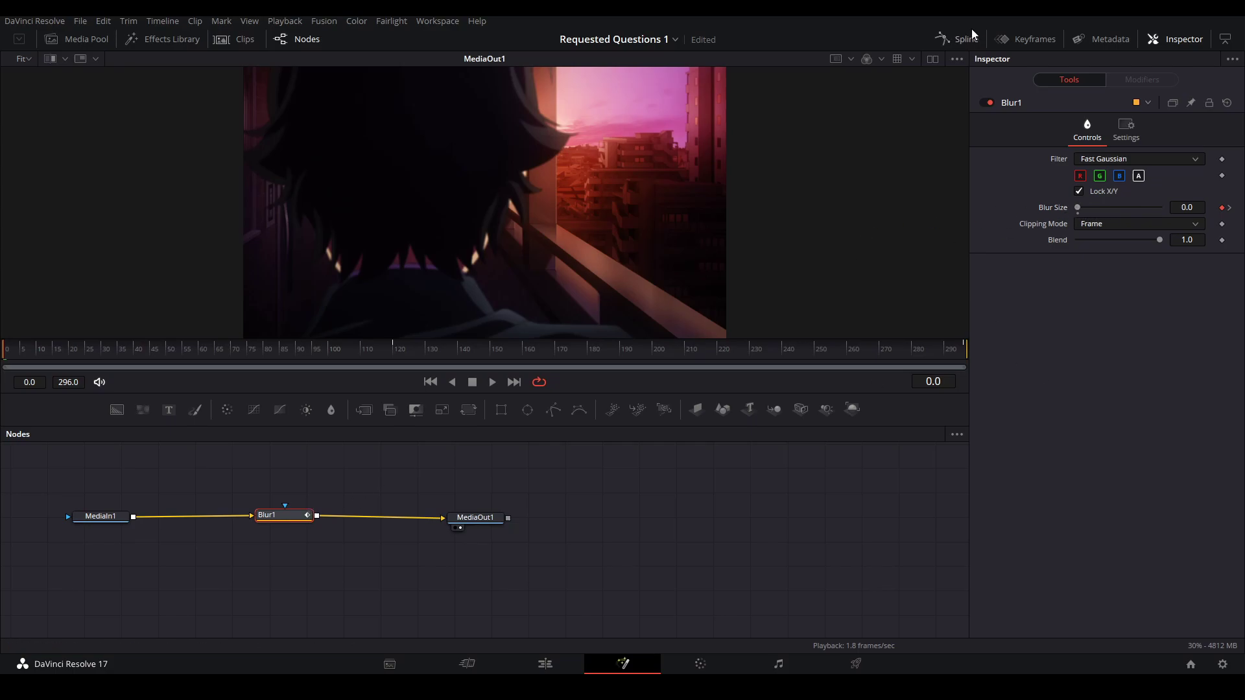
Insert a Glow node between MediaIn1 and Blur1, spacing the nodes apart in the graph.
drag(284, 517, 326, 519)
click(101, 517)
key(shift+space)
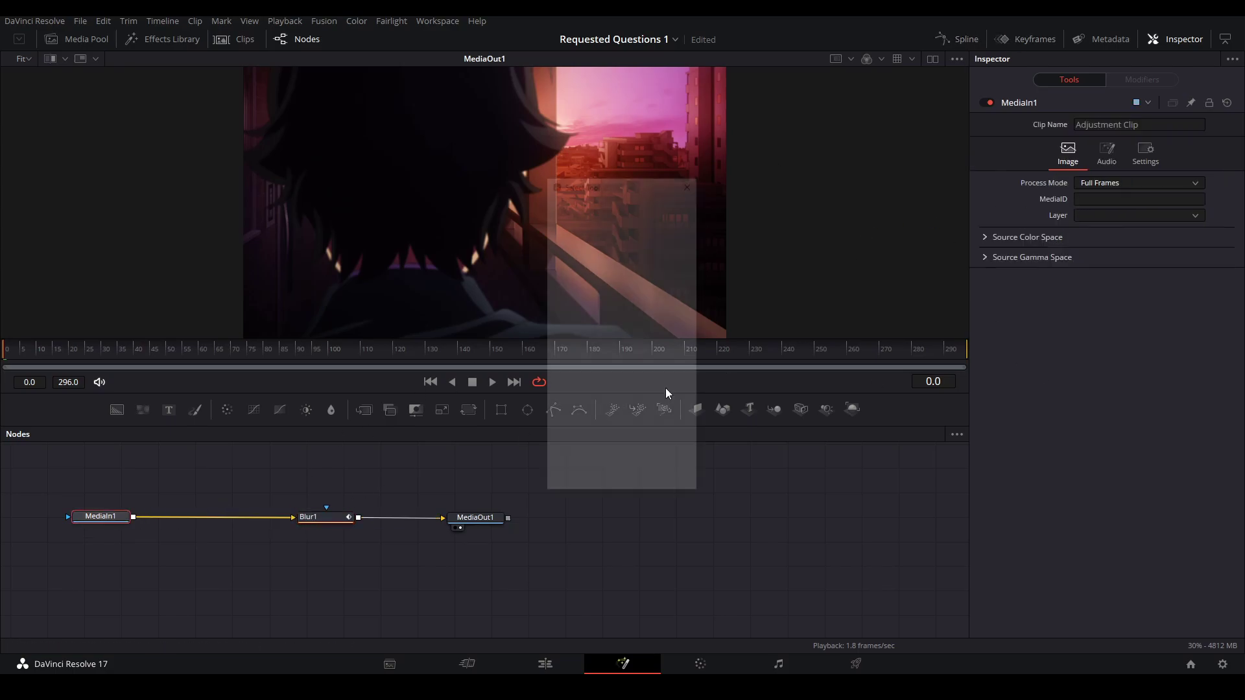
text(glow)
click(667, 481)
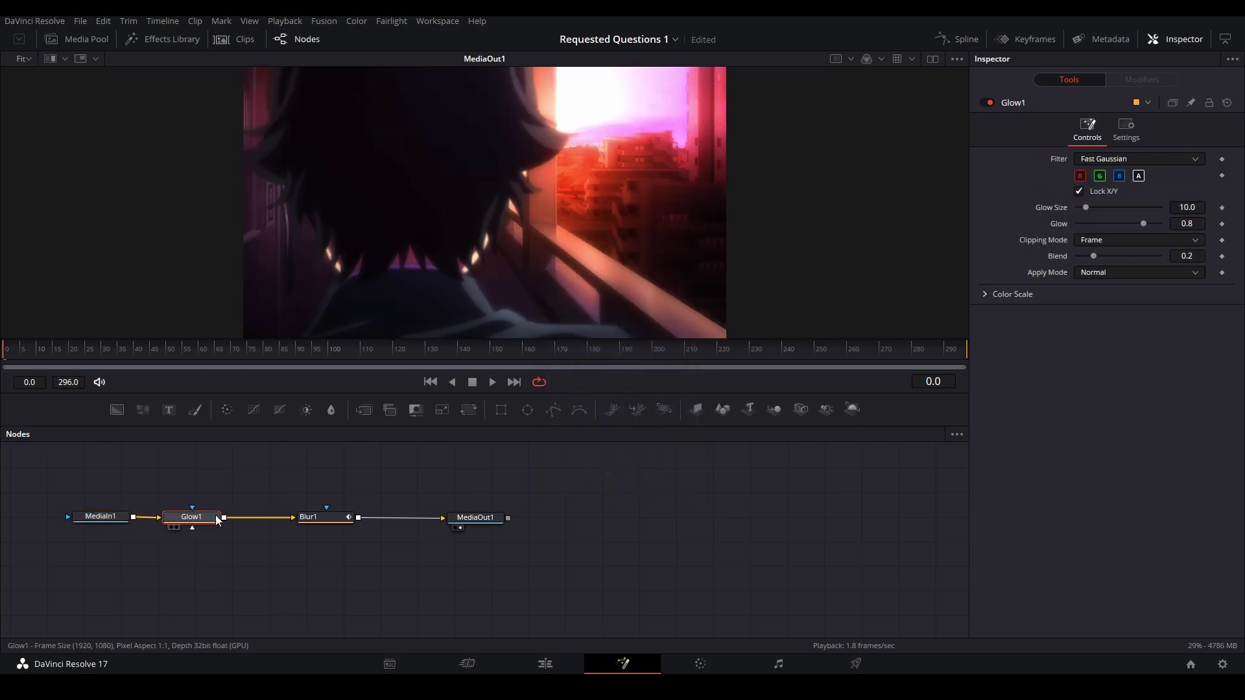
drag(216, 516, 230, 519)
Keyframe the Glow amount of Glow1 at frame 120 and set it to 0 at frame 0.
click(393, 351)
click(1221, 223)
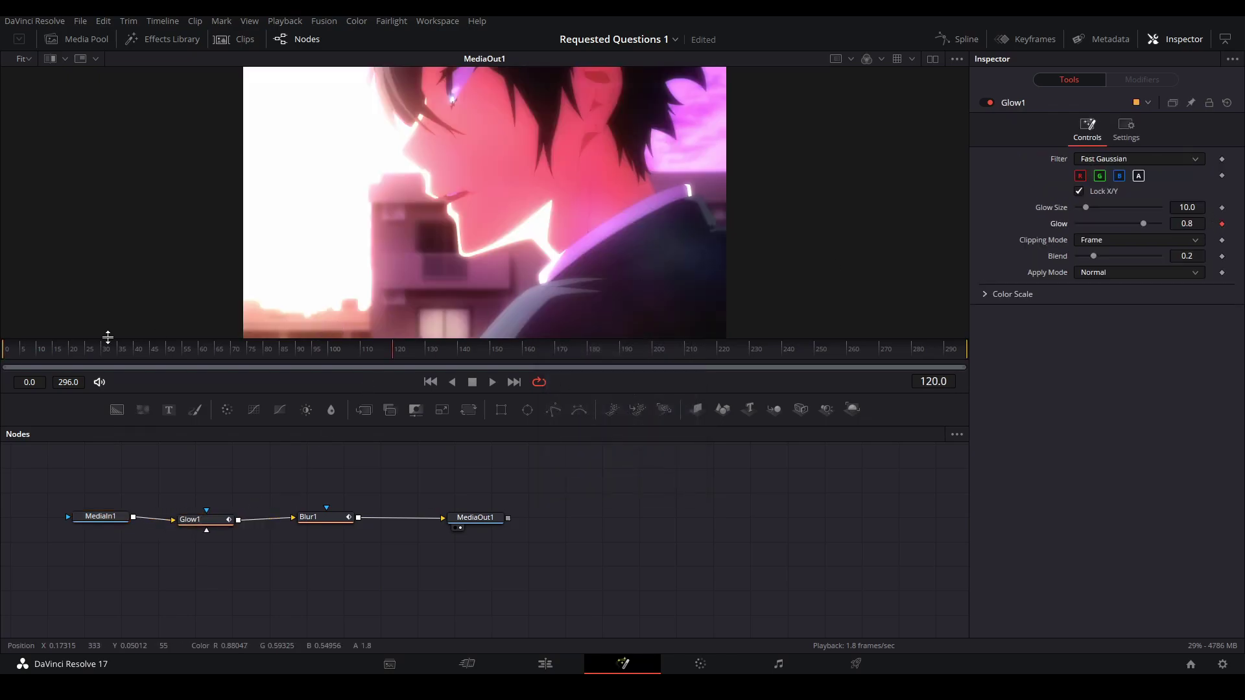
click(4, 352)
click(1228, 224)
double_click(1187, 223)
Show the Glow curve of Glow1 in an enlarged Spline editor, select its keyframes and adjust the easing around the peak.
click(324, 518)
click(4, 352)
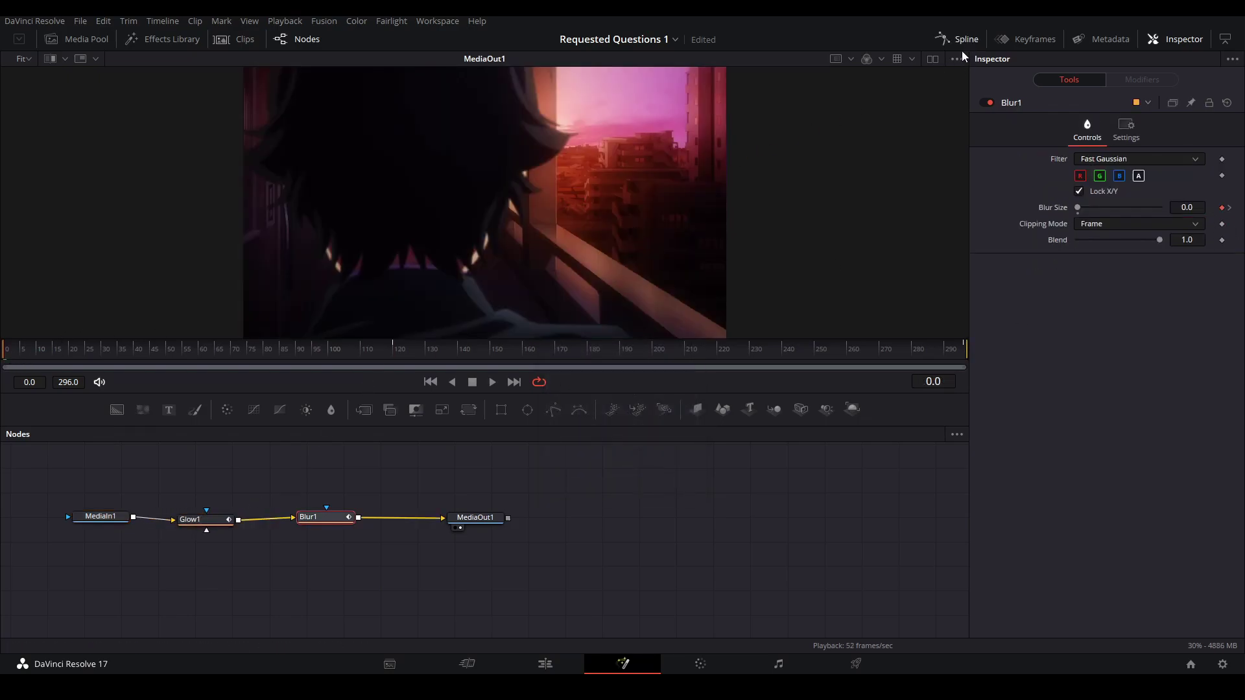
click(960, 40)
drag(588, 425, 595, 355)
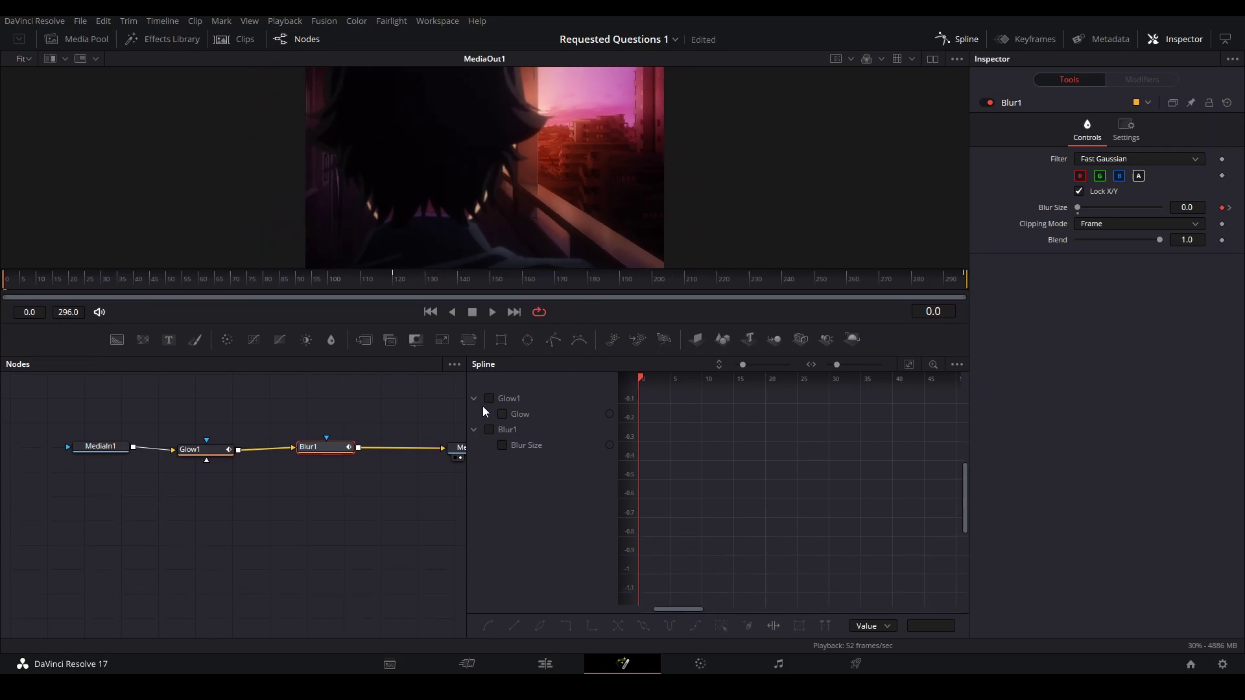
click(502, 414)
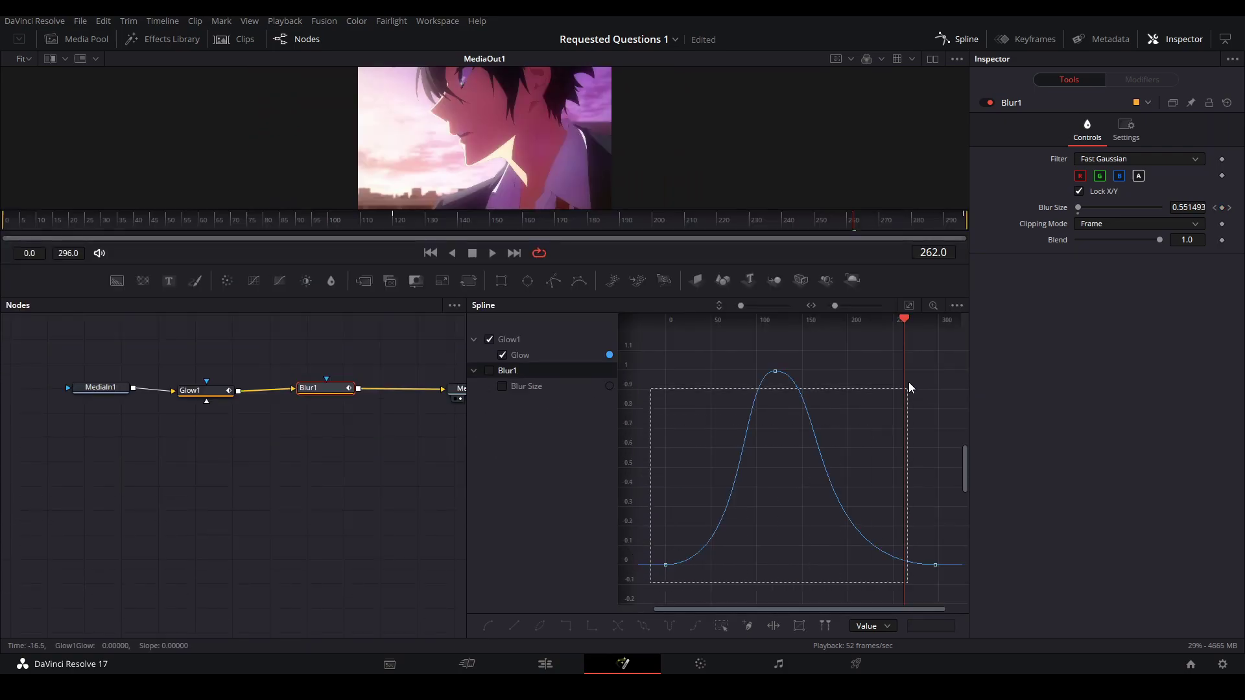
drag(908, 388, 947, 344)
drag(826, 373, 798, 371)
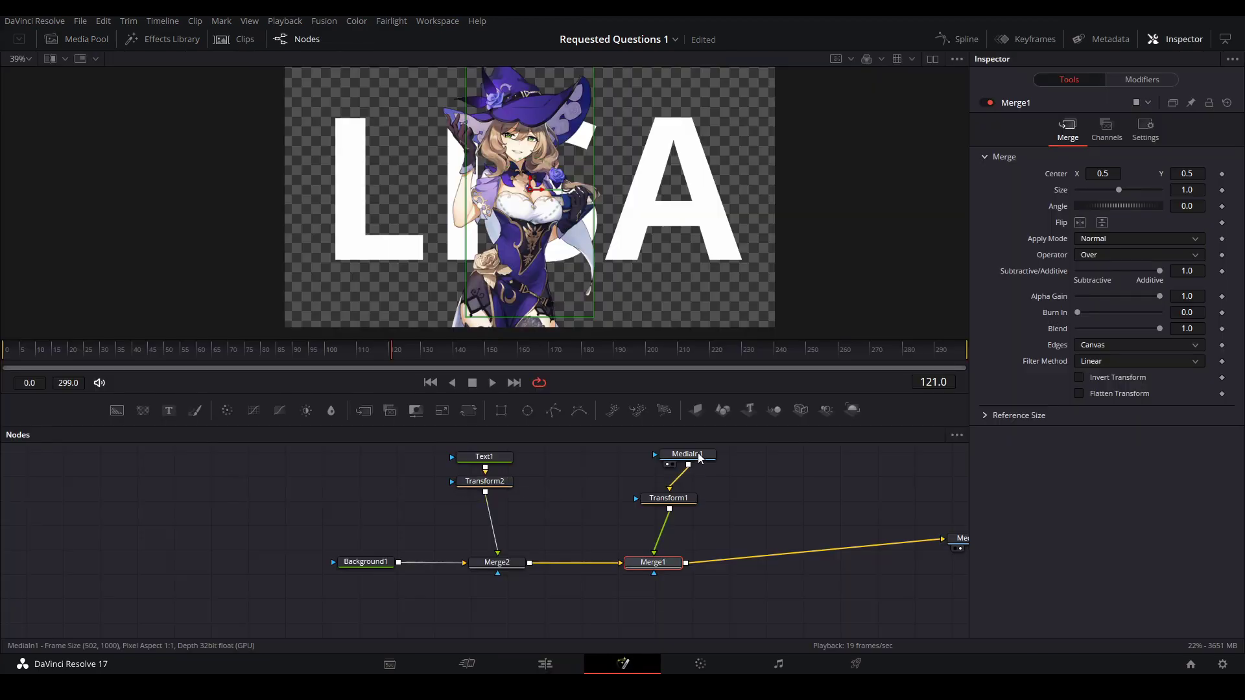
Examine the LISA composition by viewing the outputs of MediaIn1, MediaOut1 and Merge2 in turn.
click(687, 467)
key(1)
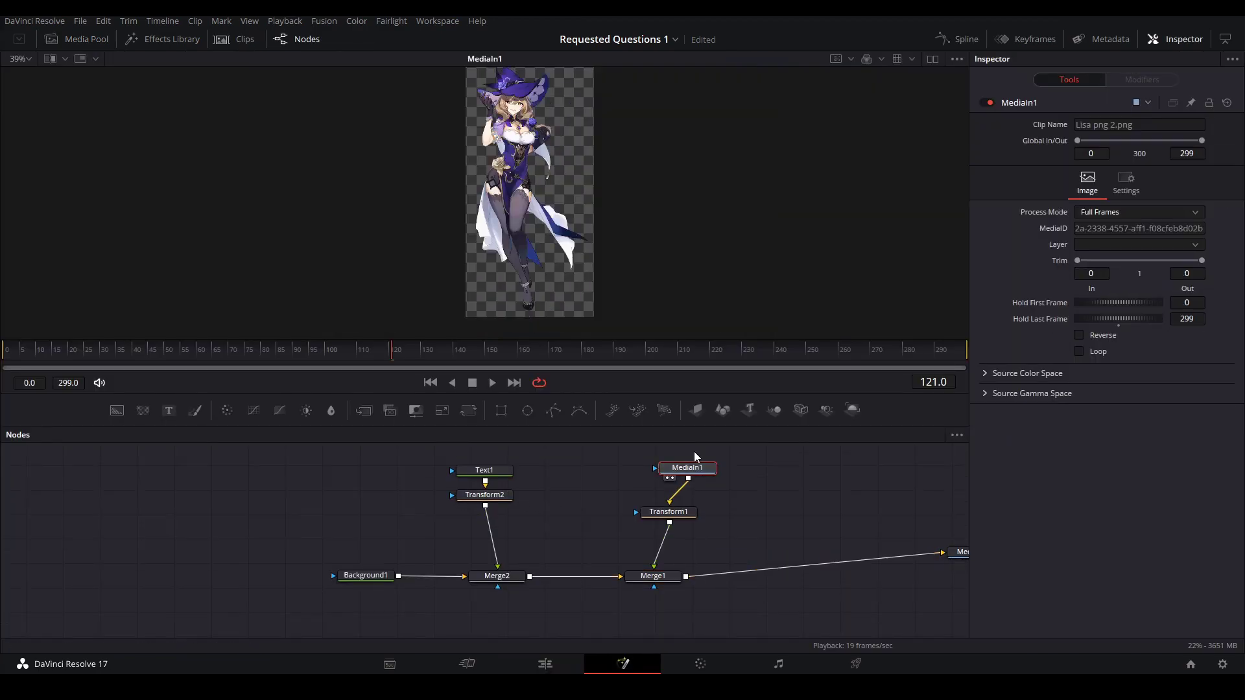
scroll(575, 221, up, 2)
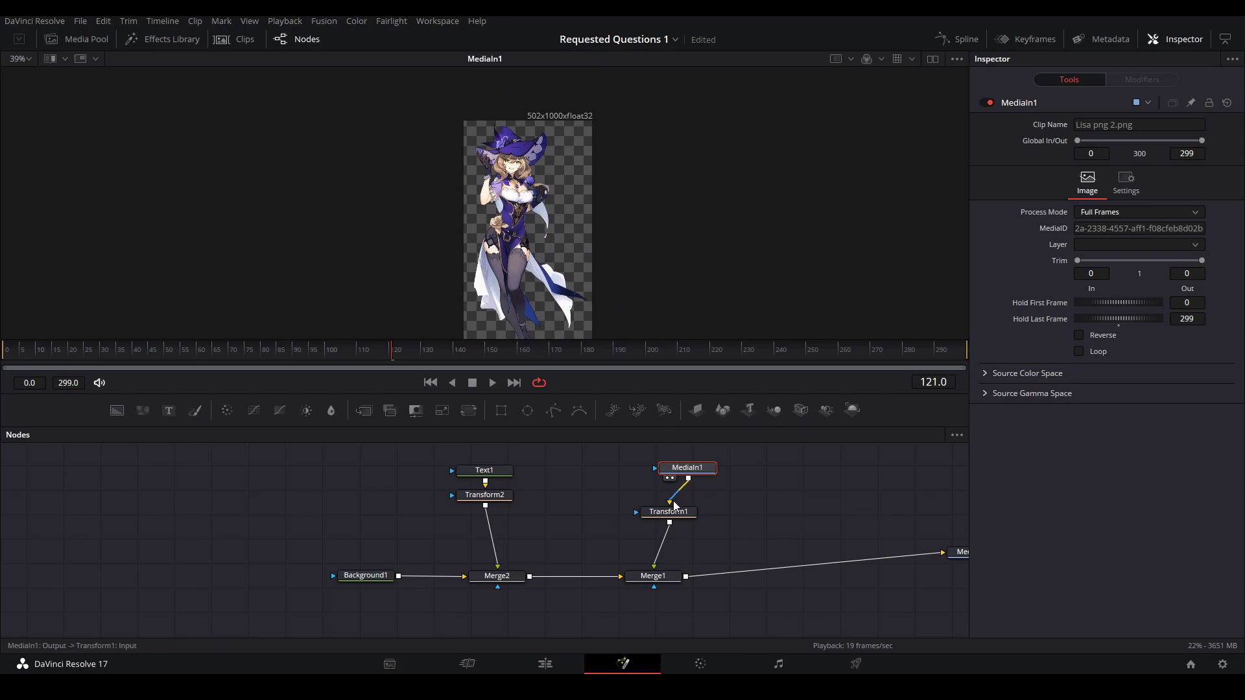
scroll(702, 559, right, 4)
click(826, 555)
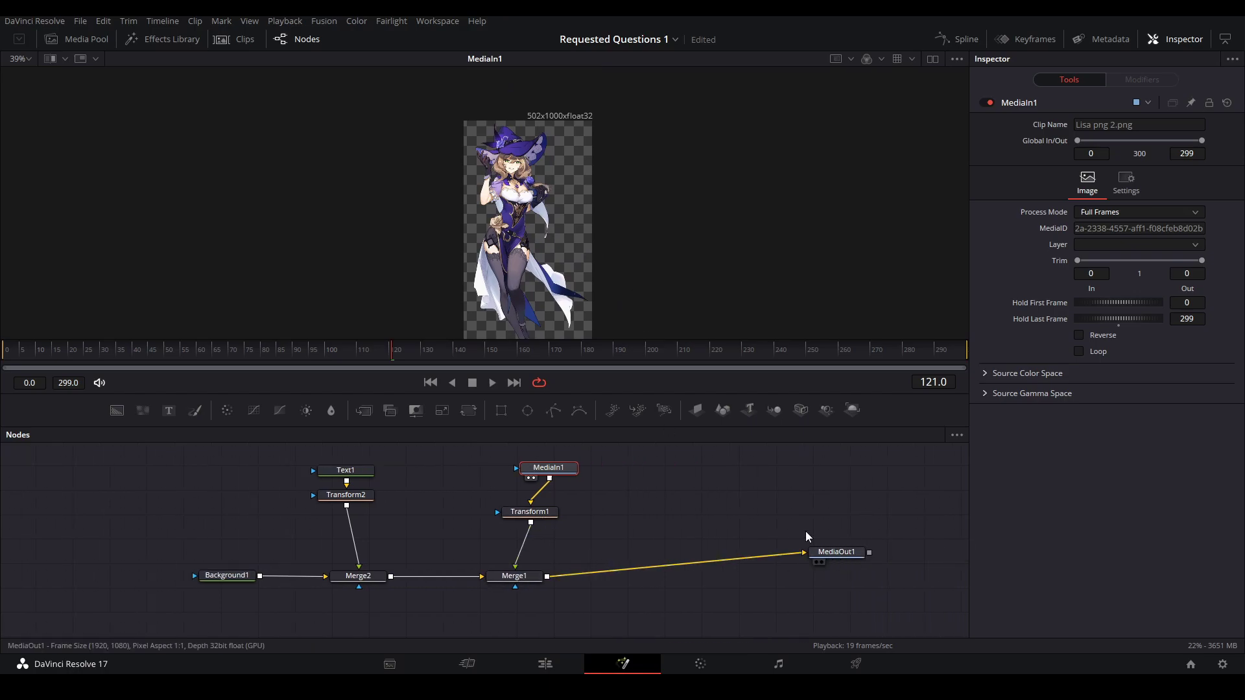
key(1)
drag(640, 280, 648, 253)
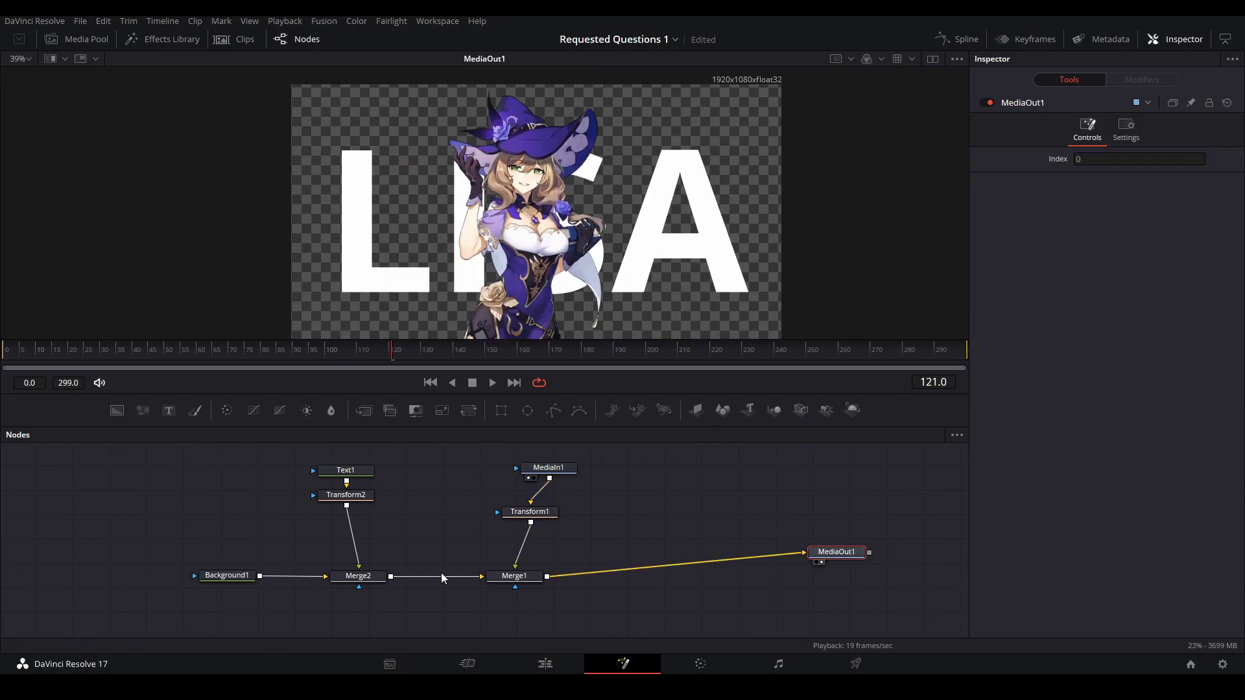
click(363, 579)
key(1)
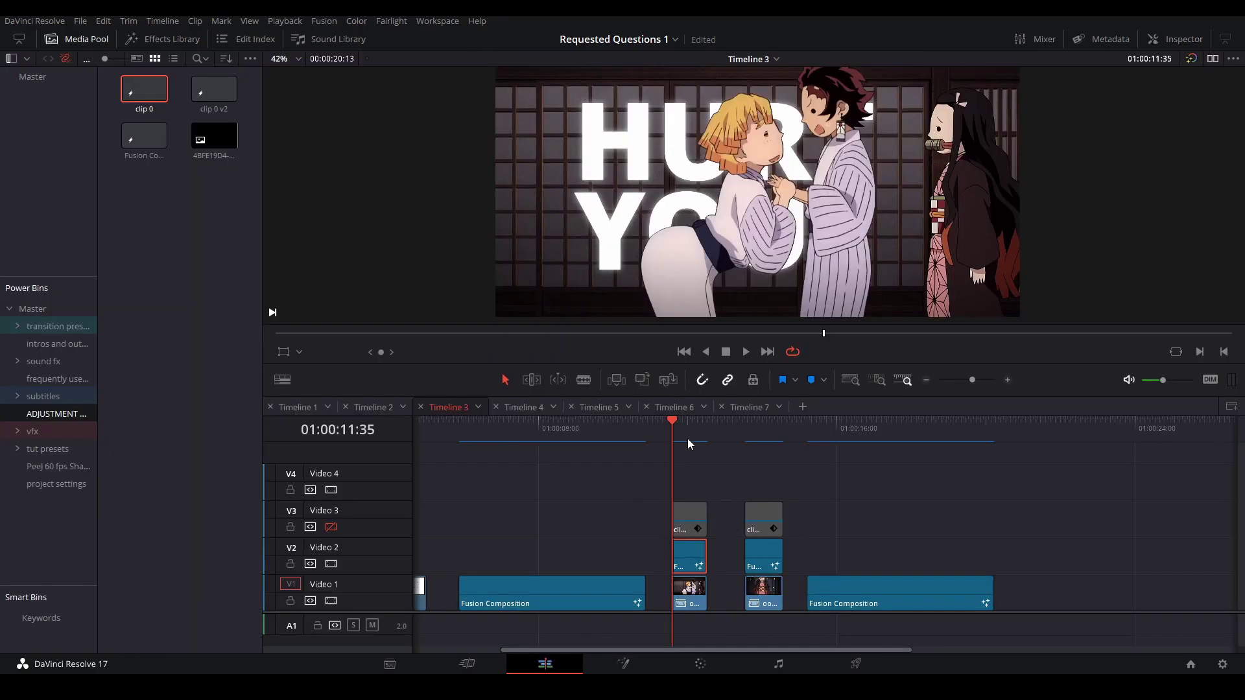
Open the HURT YOU text composition from Timeline 3 in Fusion and inspect its node tree and the Polygon1 mask.
click(687, 438)
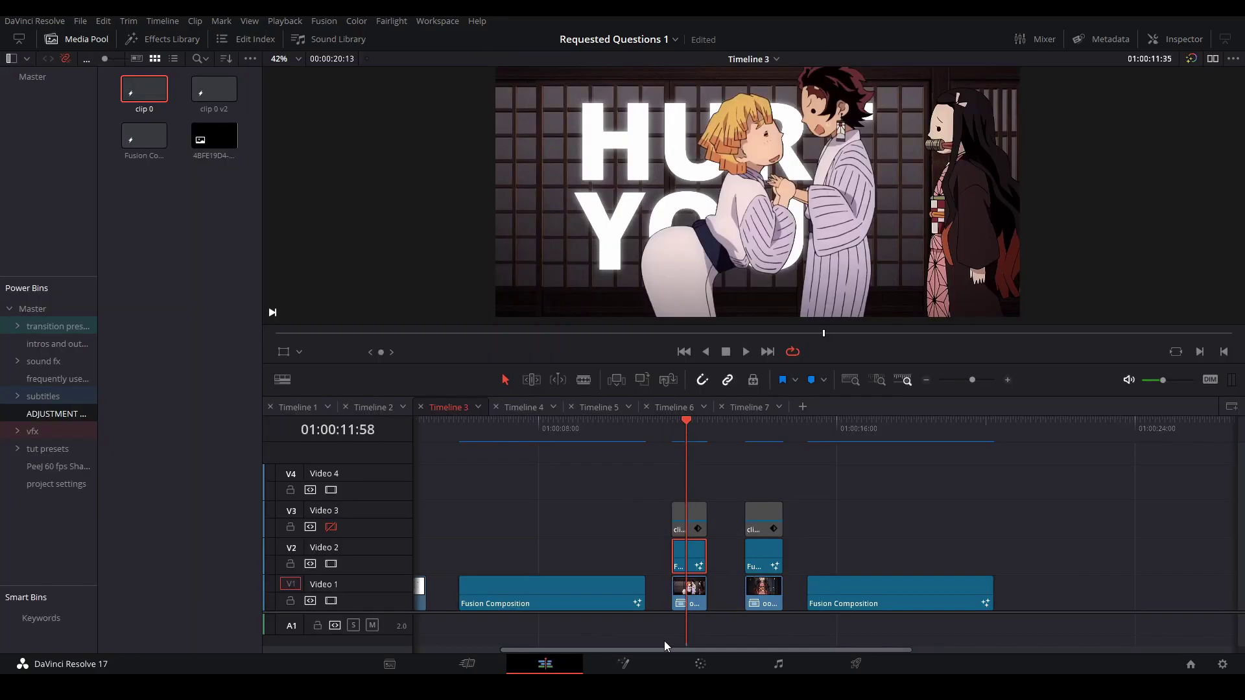
click(623, 663)
drag(630, 603, 684, 519)
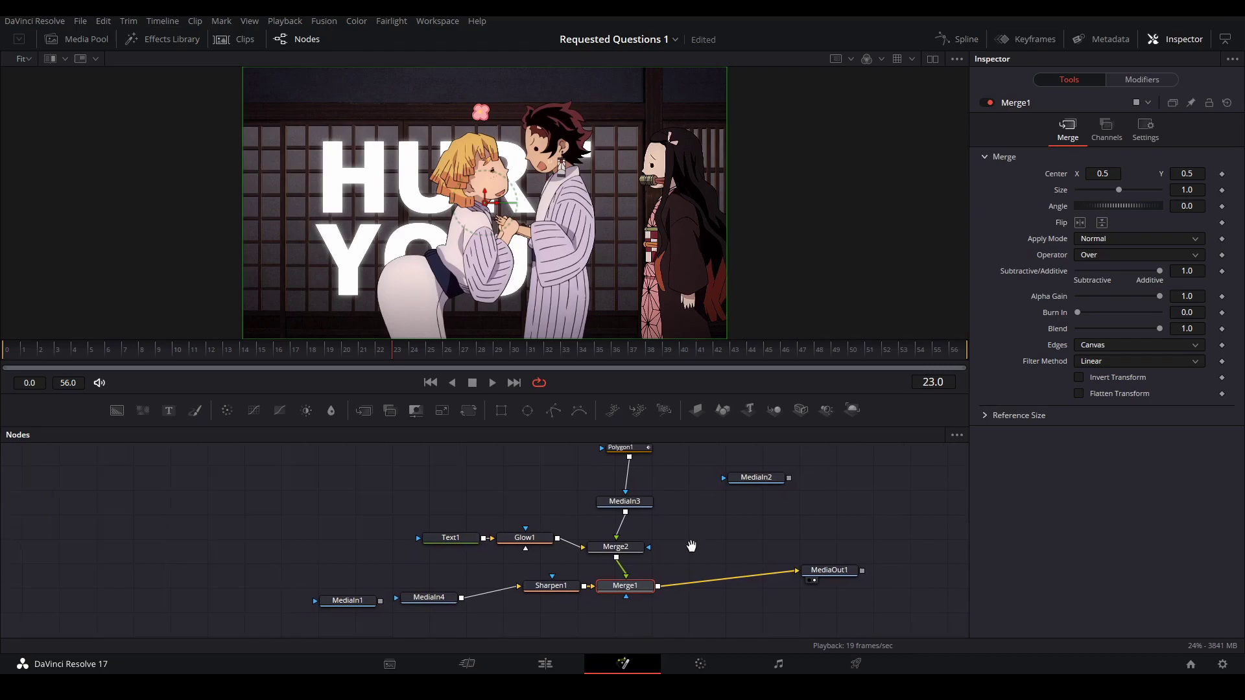
drag(678, 607, 780, 523)
drag(597, 558, 633, 614)
drag(747, 536, 507, 596)
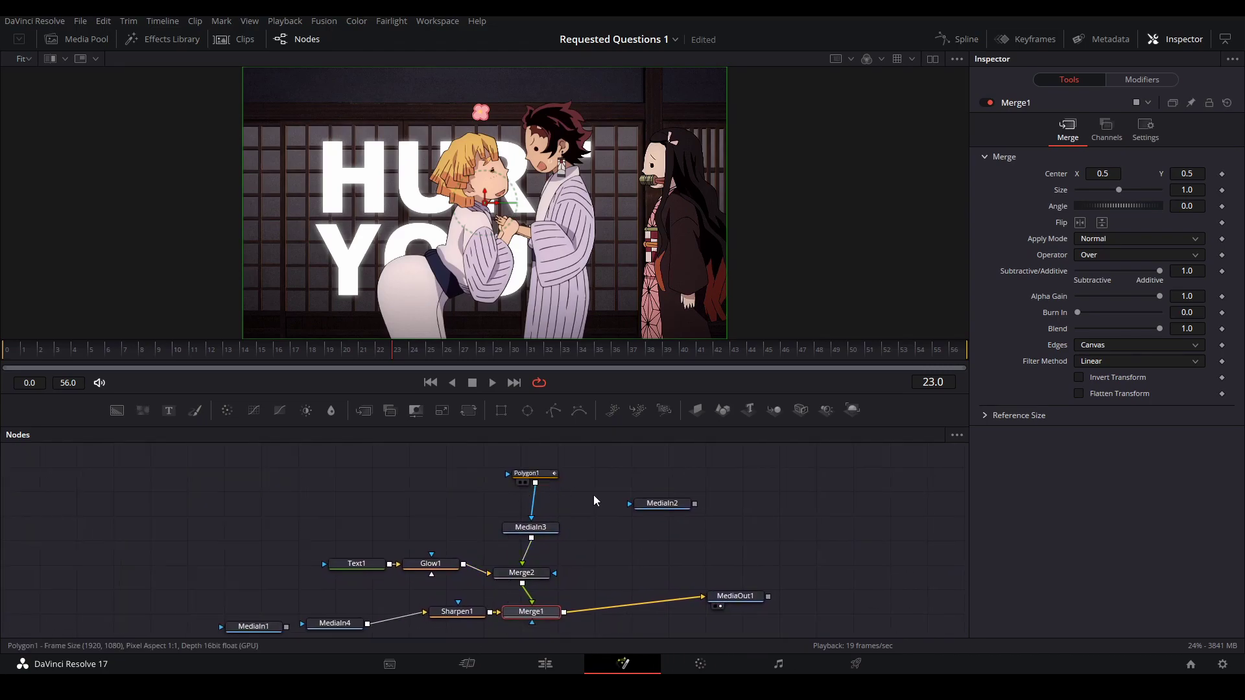
click(526, 474)
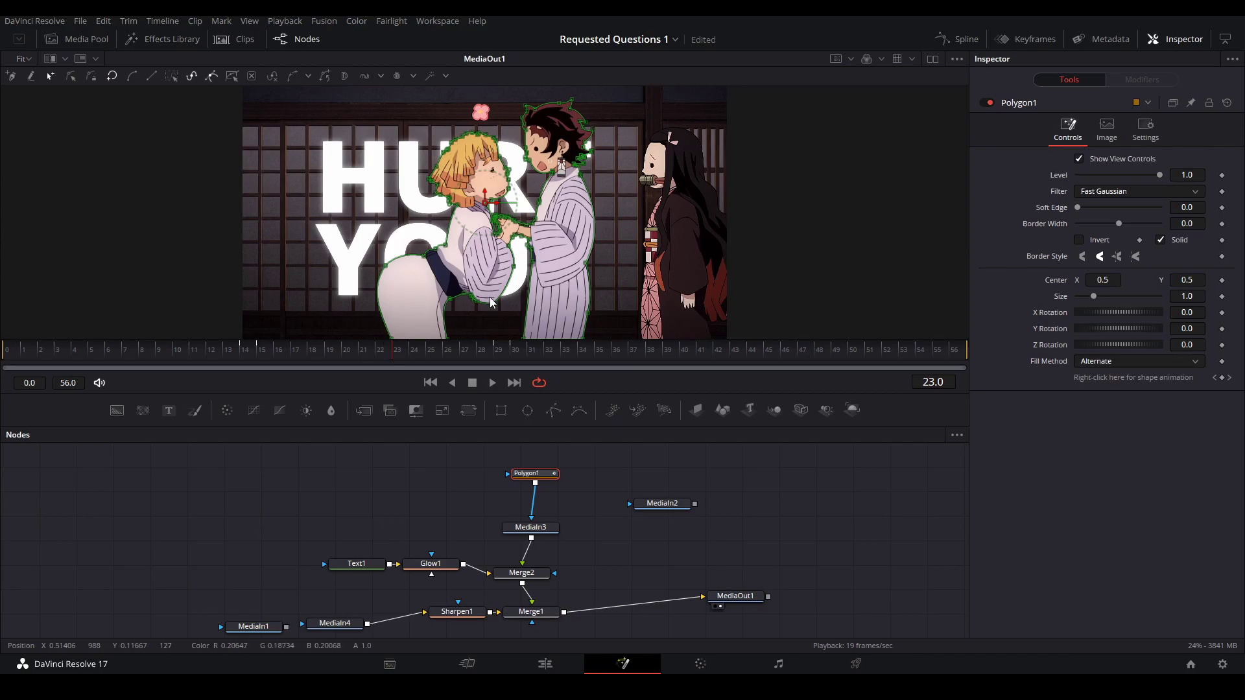
Examine the Polygon1 outline around the two characters, and inspect the composition that merges several polygon masks with Background1.
scroll(493, 300, up, 6)
drag(498, 295, 706, 213)
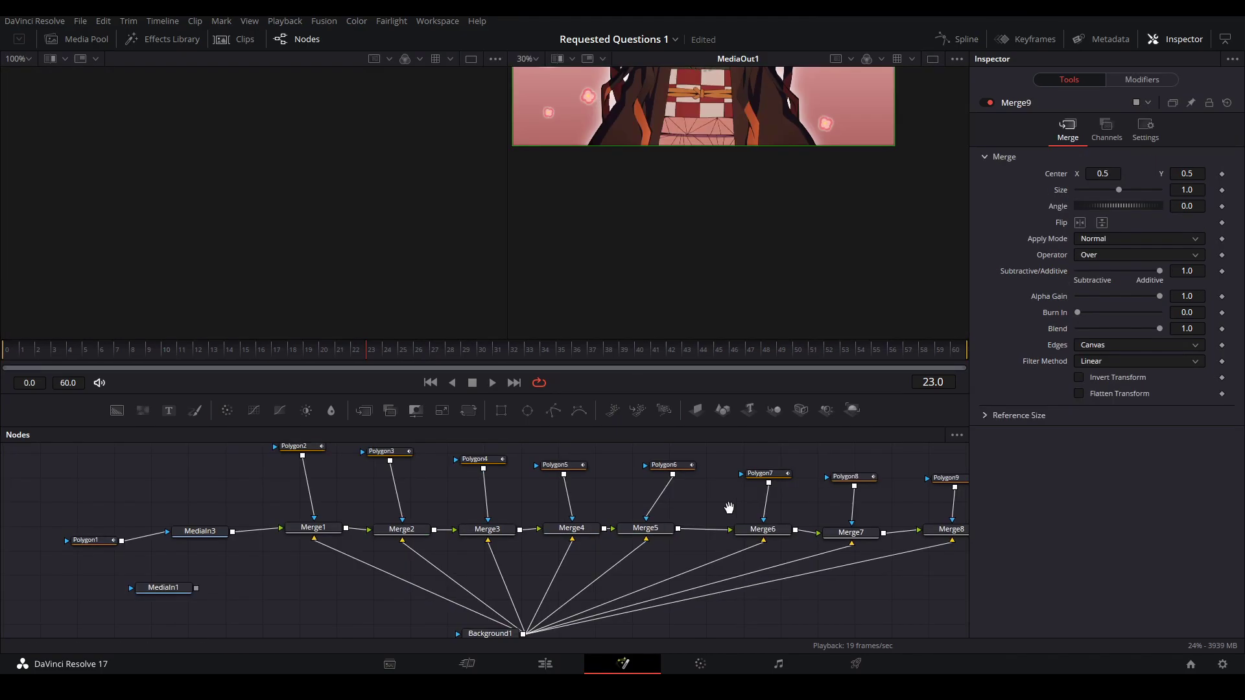
scroll(666, 520, up, 2)
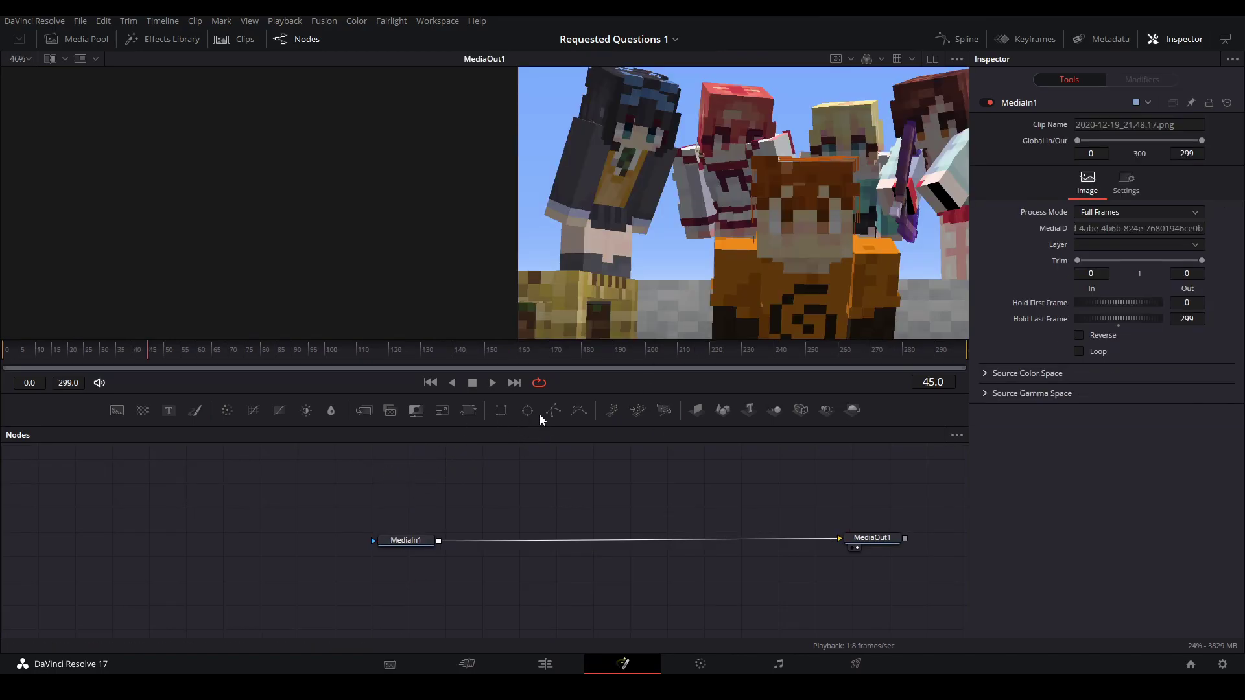
Add a Polygon mask node beside MediaIn1 and disconnect it so the full image shows in a single viewer.
drag(557, 411, 402, 538)
click(353, 539)
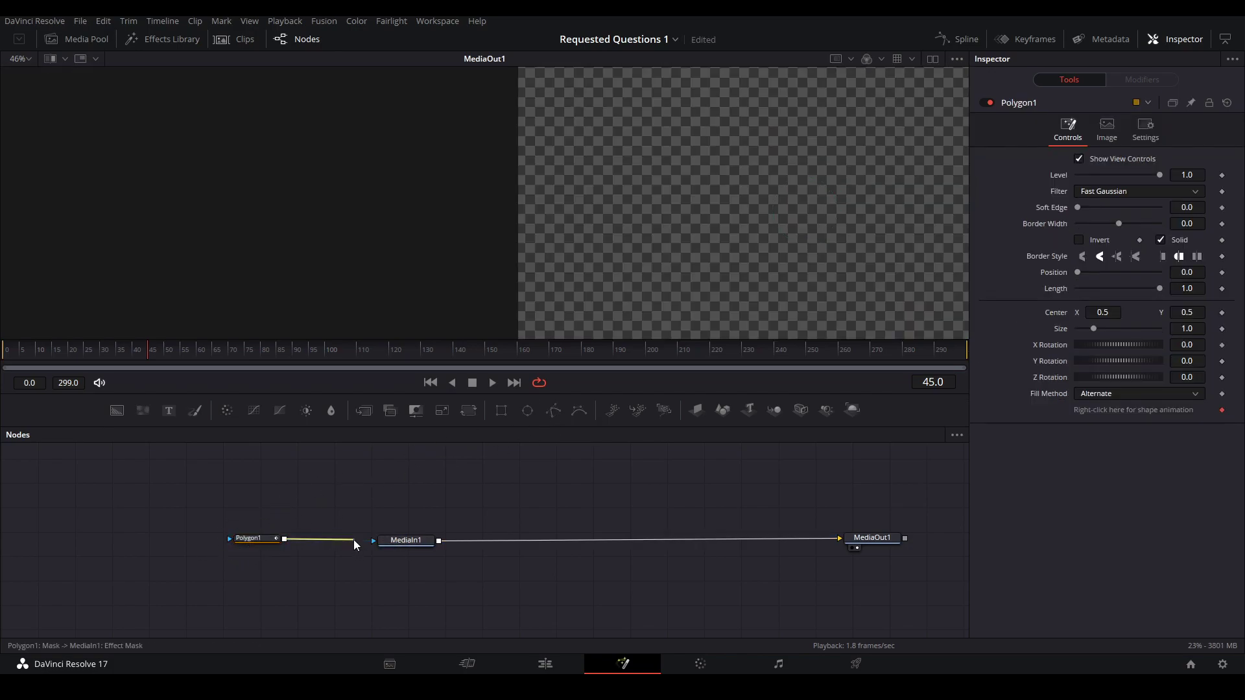
key(Delete)
click(932, 60)
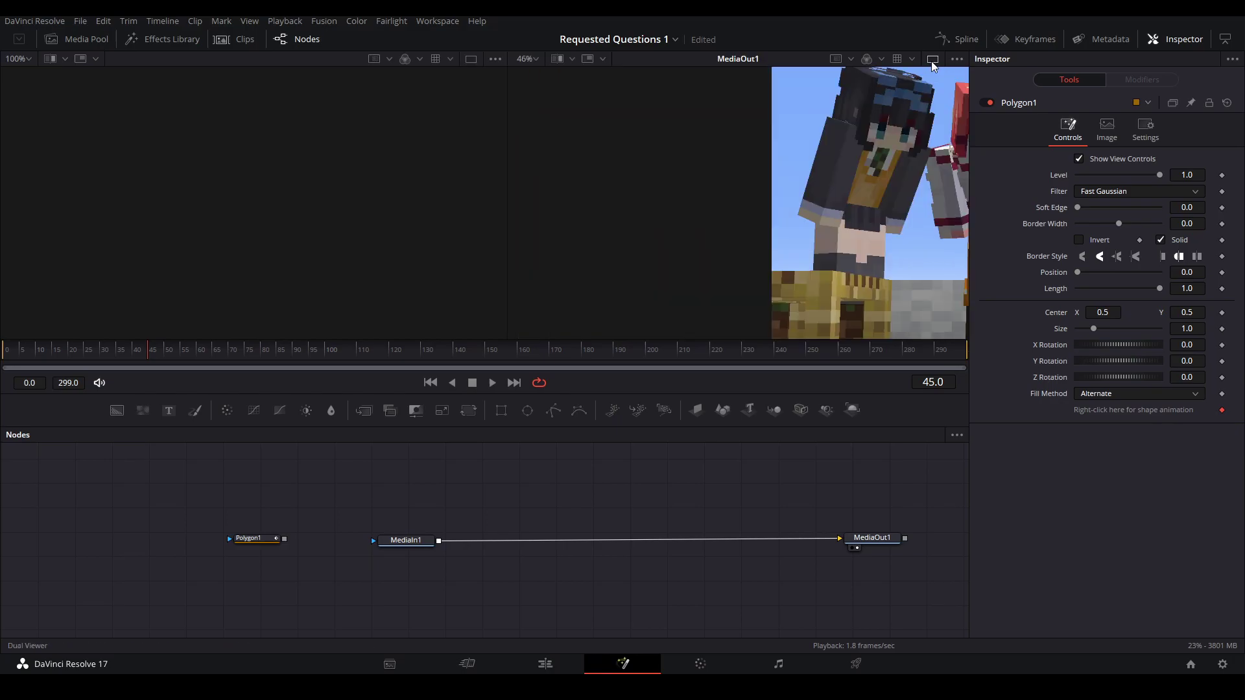
click(931, 60)
Trace a closed Polygon1 outline around part of the dark-clothed character's legs, following their outer edge, with the mask still disconnected.
drag(652, 197, 412, 219)
scroll(400, 125, up, 4)
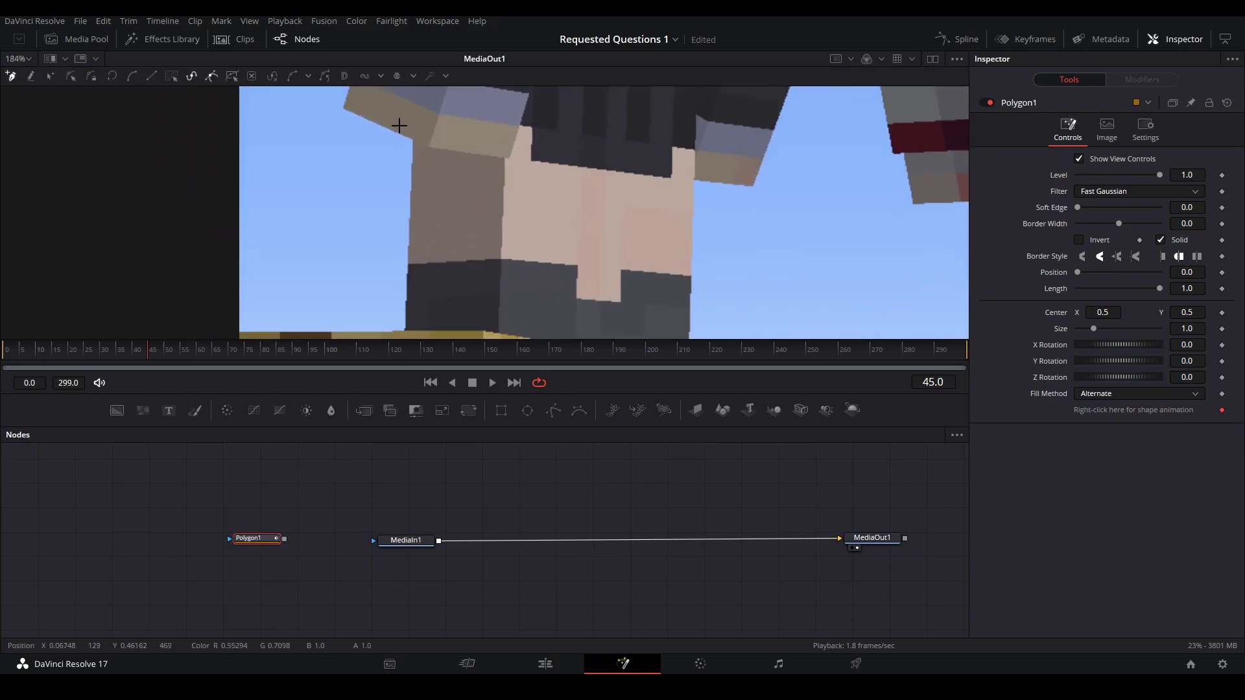
drag(400, 333, 417, 302)
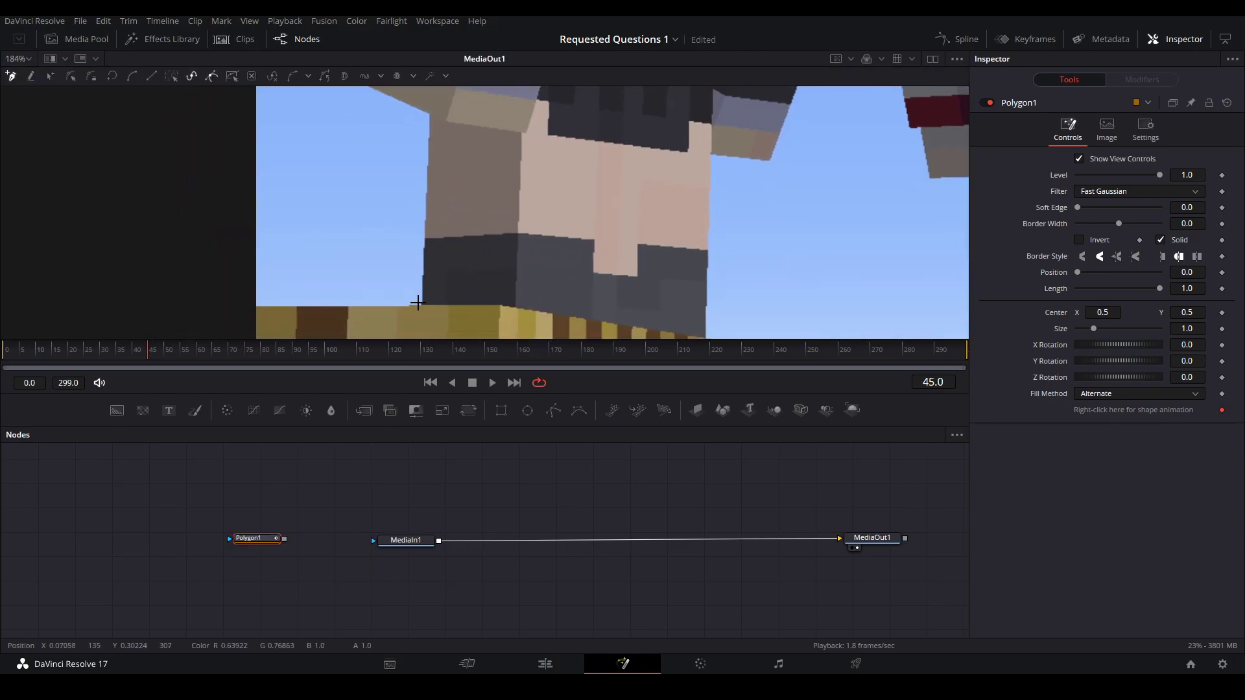
scroll(417, 302, up, 5)
click(437, 290)
click(438, 278)
drag(448, 123, 455, 331)
click(447, 222)
click(452, 217)
click(432, 186)
click(438, 183)
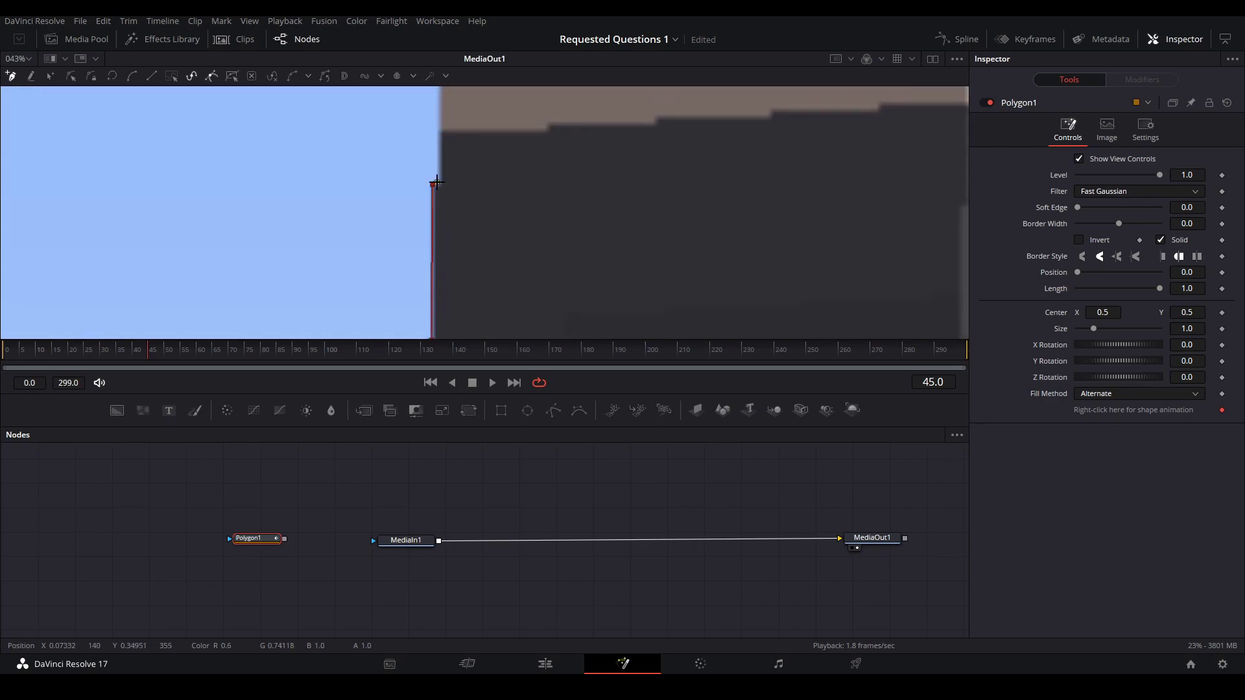
drag(437, 183, 427, 330)
click(426, 177)
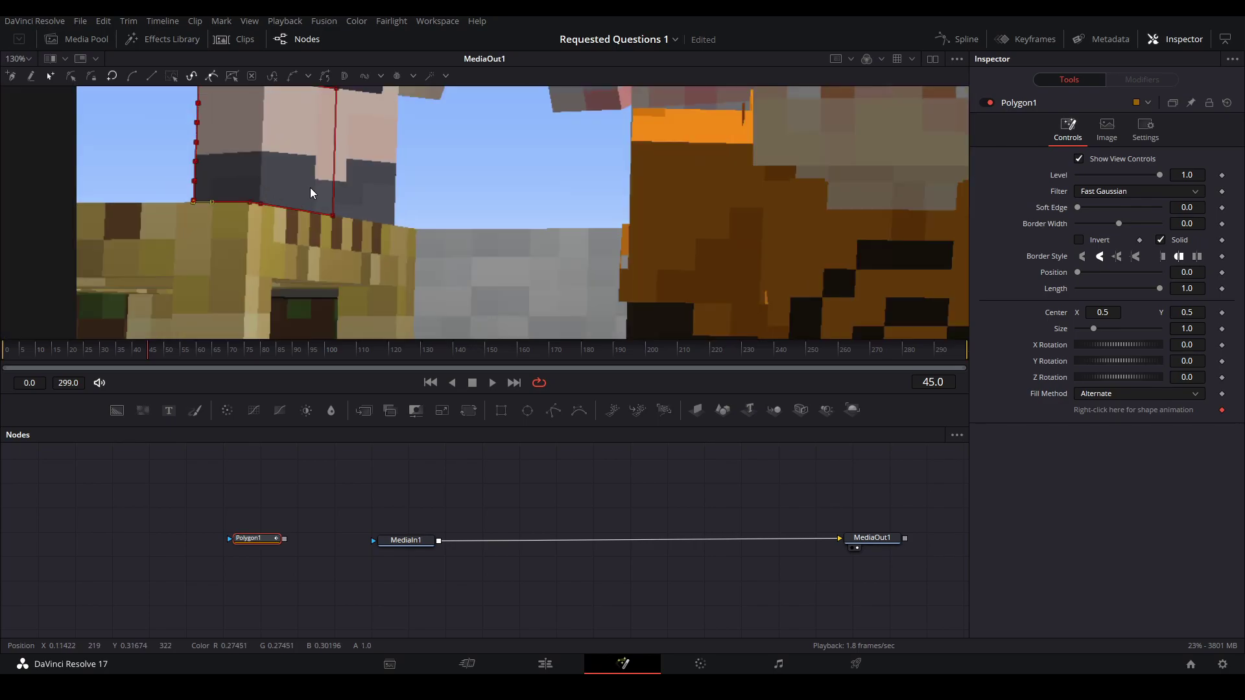
Connect Polygon1 to MediaIn1 as its effect mask to isolate the traced leg area.
drag(380, 182, 431, 317)
drag(370, 249, 393, 220)
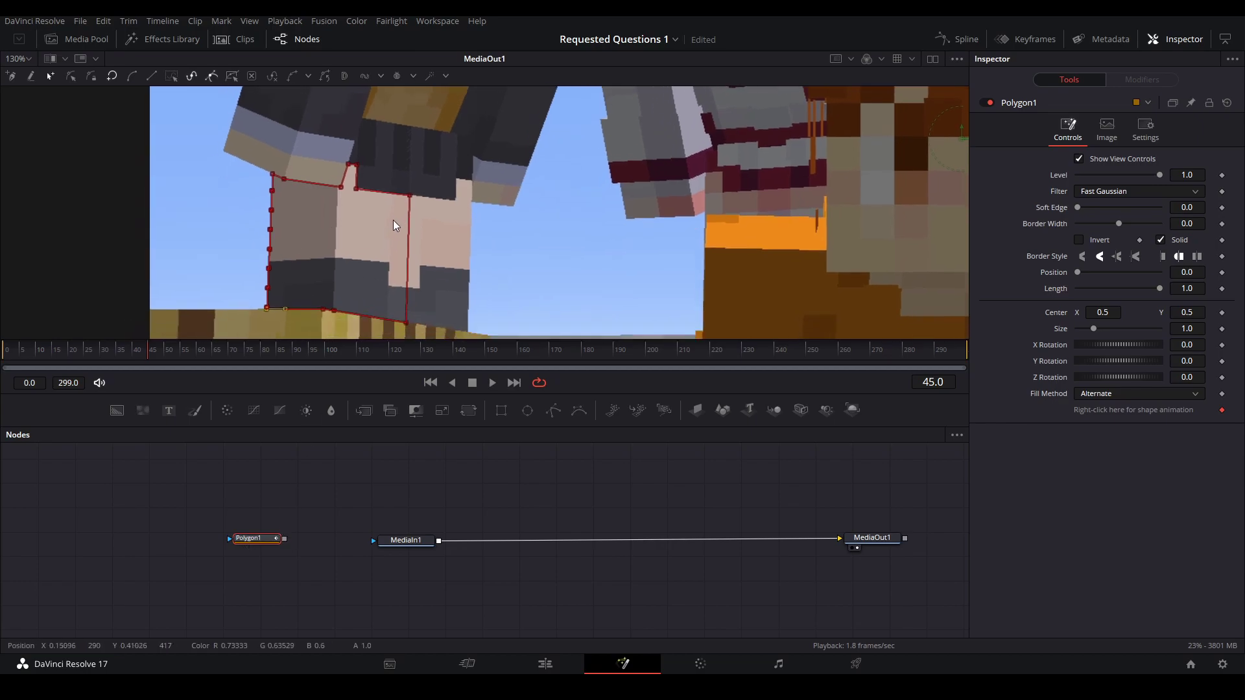
drag(285, 536, 375, 541)
scroll(493, 210, down, 5)
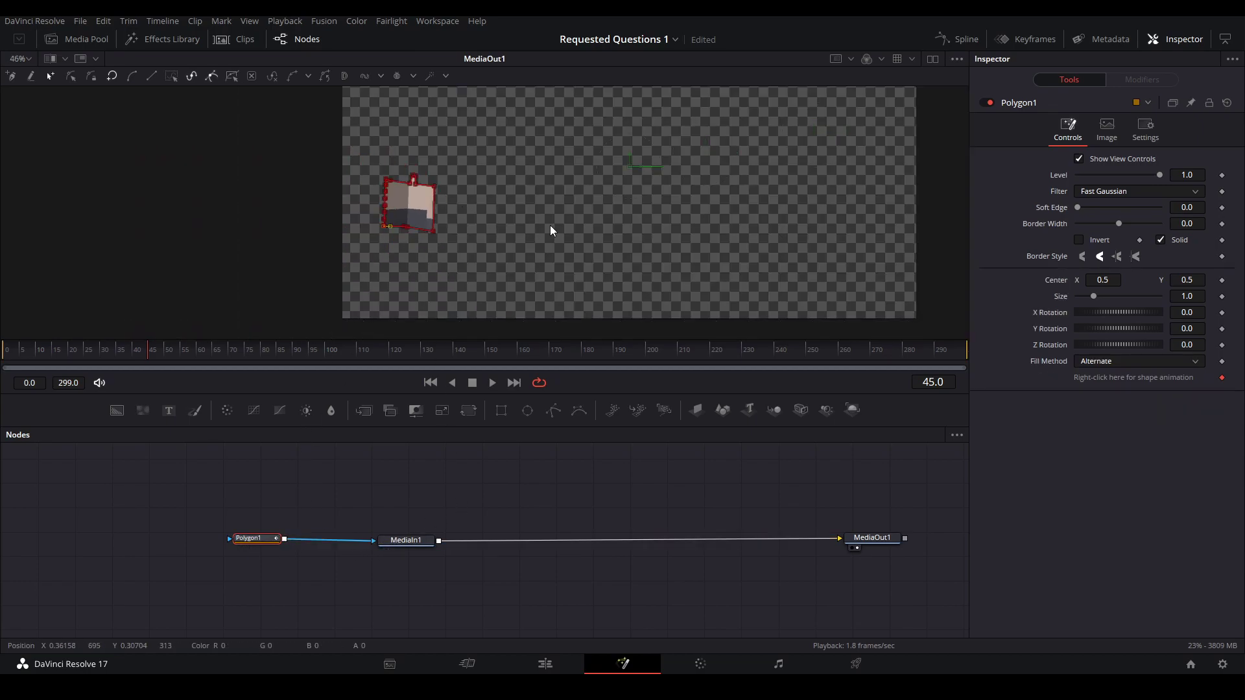
Merge the text "er" at size 1.0, centred at X 0.178, Y 0.378, with MediaIn1 and swap Merge1's inputs to put the text behind.
click(418, 540)
drag(1100, 229, 1100, 229)
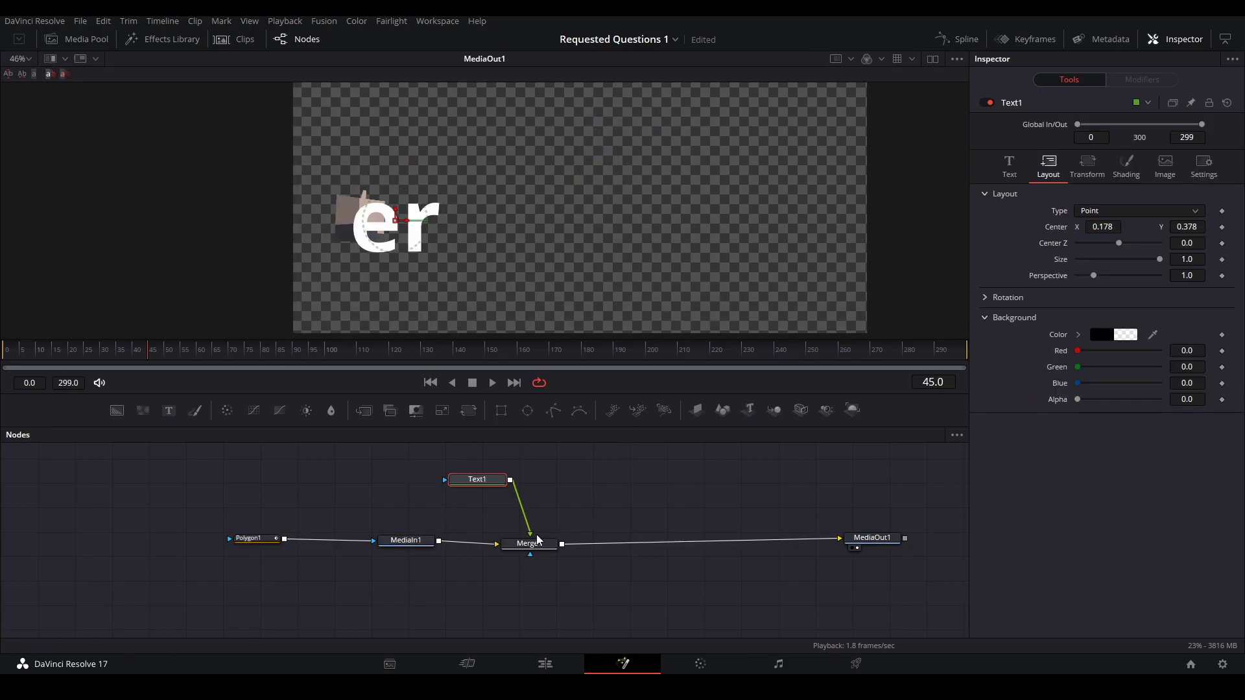
click(537, 546)
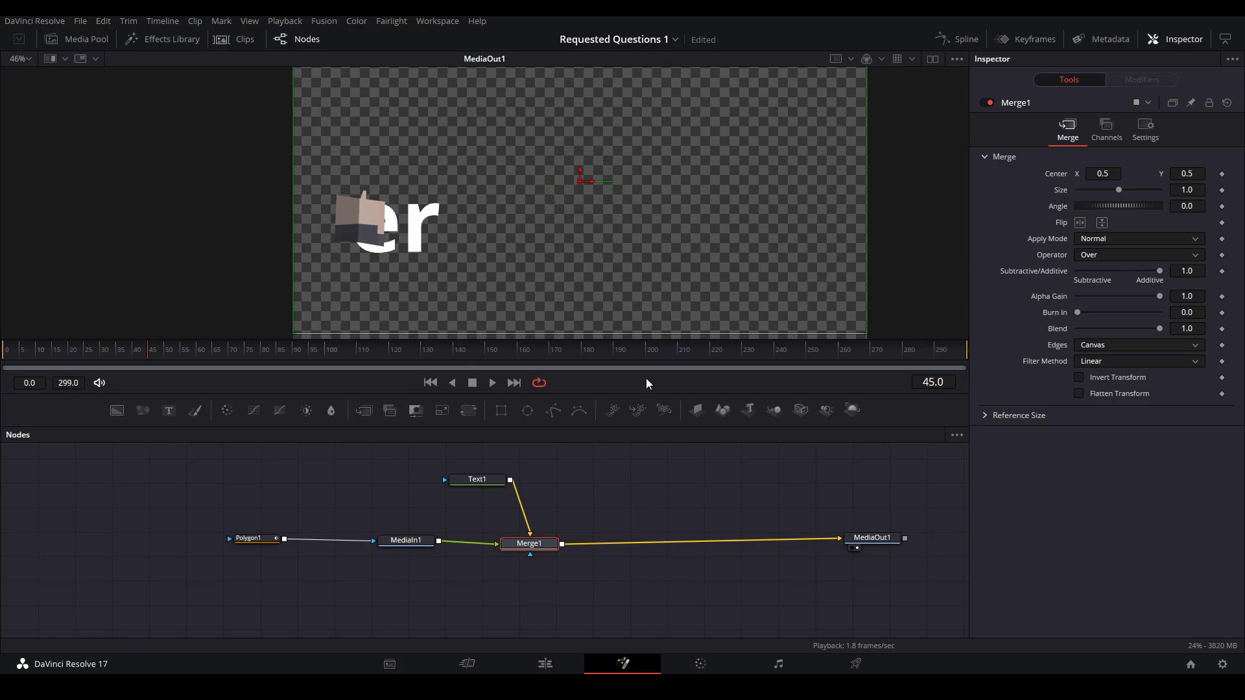